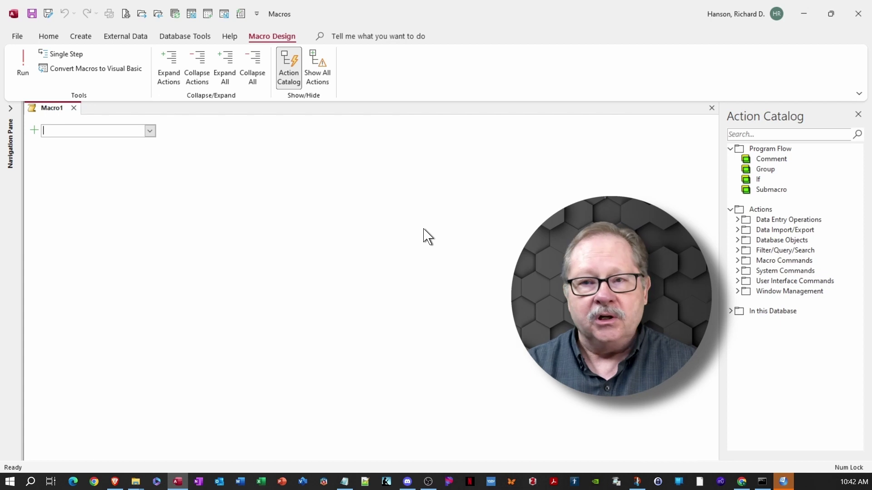
Add a MessageBox action to the new macro with the message Hello.
{"action": "key", "text": "alt+Down"}
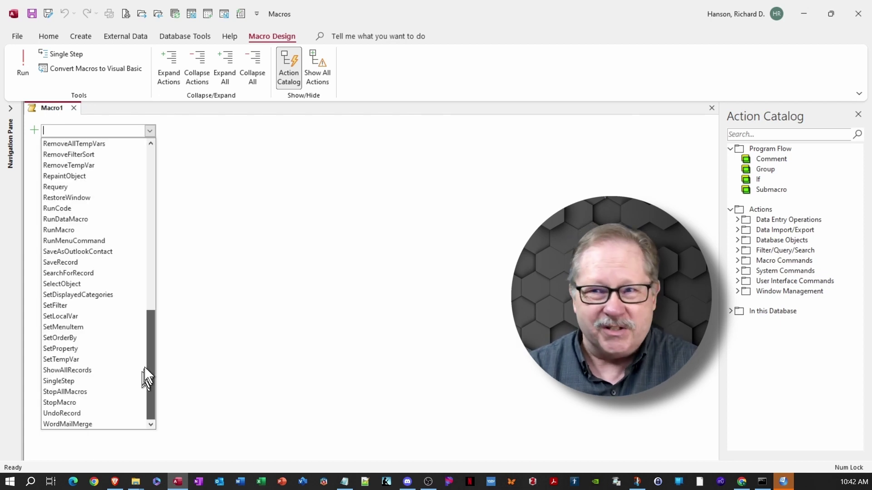
{"action": "left_click_drag", "start_coordinate": [149, 351], "coordinate": [163, 182]}
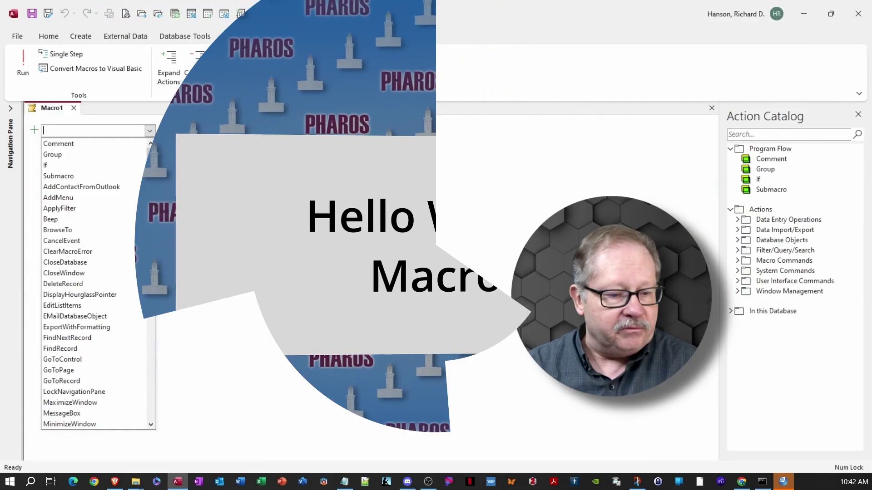
{"action": "scroll", "coordinate": [137, 269], "scroll_direction": "down", "scroll_amount": 2}
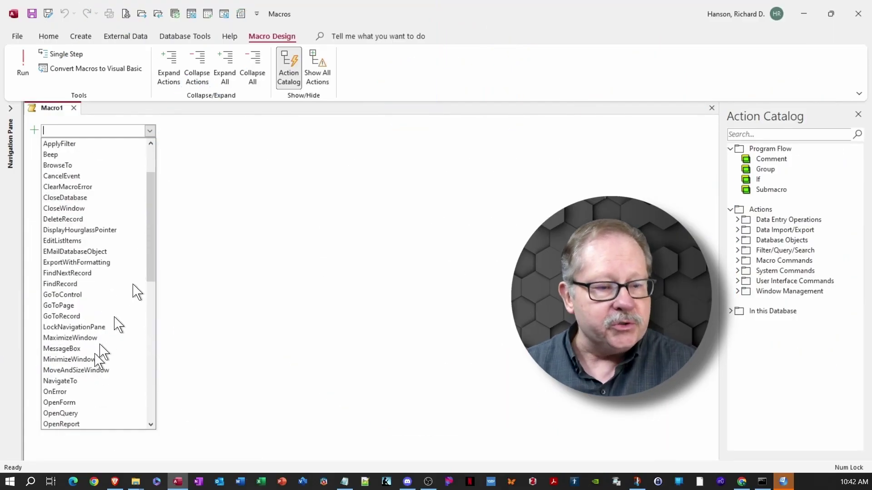
{"action": "left_click", "coordinate": [69, 349]}
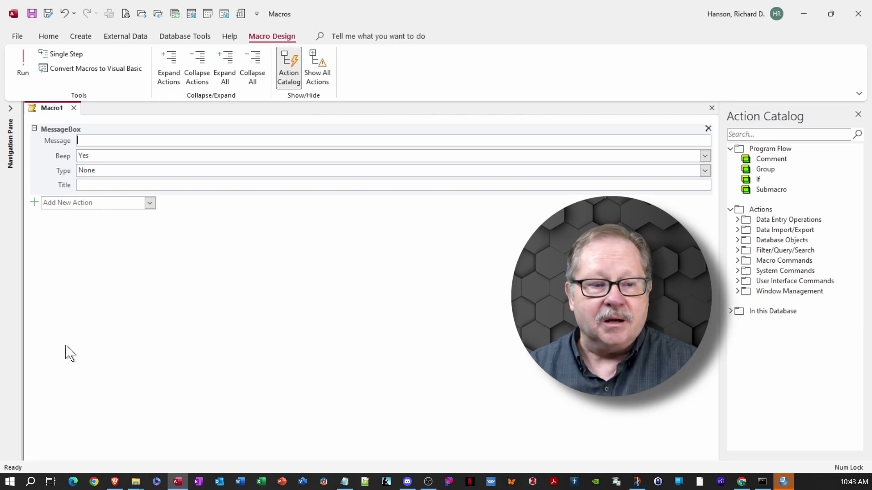
{"action": "type", "text": "Hello"}
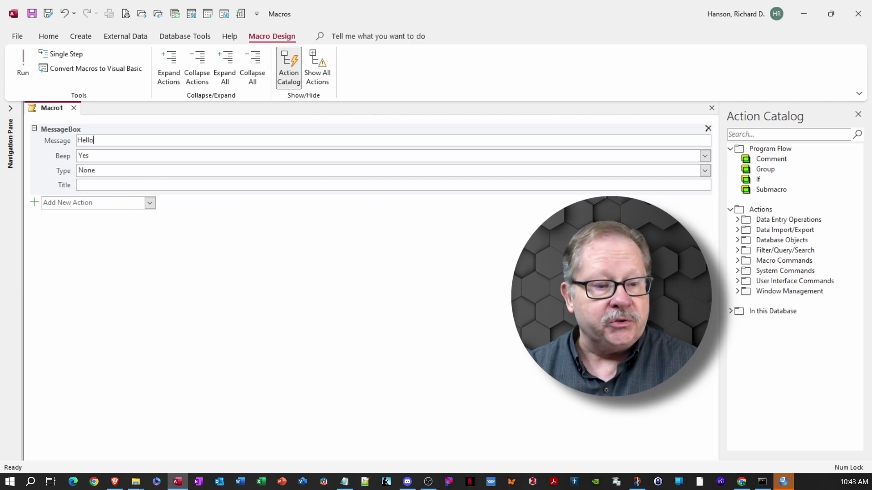
{"action": "key", "text": "Tab"}
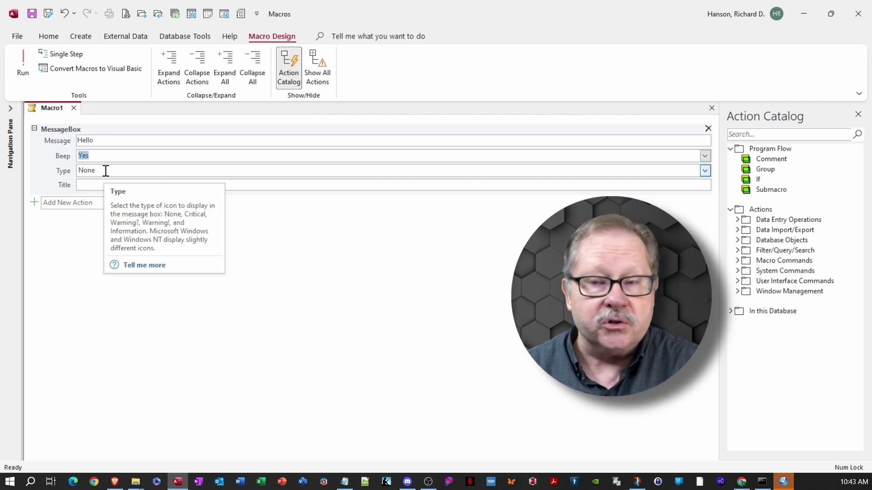
Set the MessageBox action's type to Information and its title to Using Variables.
{"action": "key", "text": "Tab"}
{"action": "left_click", "coordinate": [705, 172]}
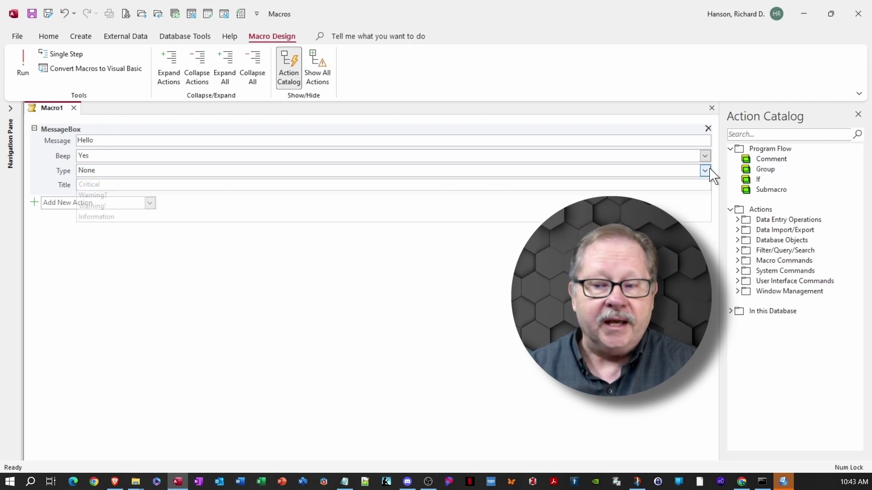
{"action": "left_click", "coordinate": [400, 226]}
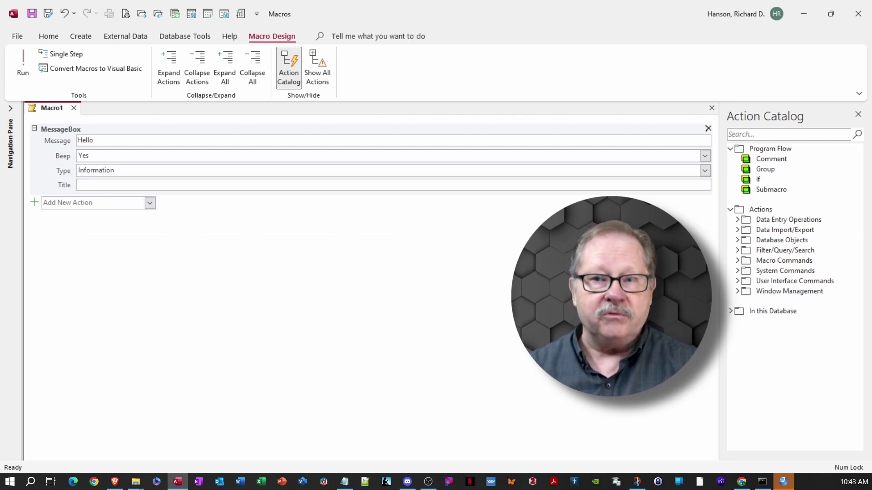
{"action": "left_click", "coordinate": [87, 186]}
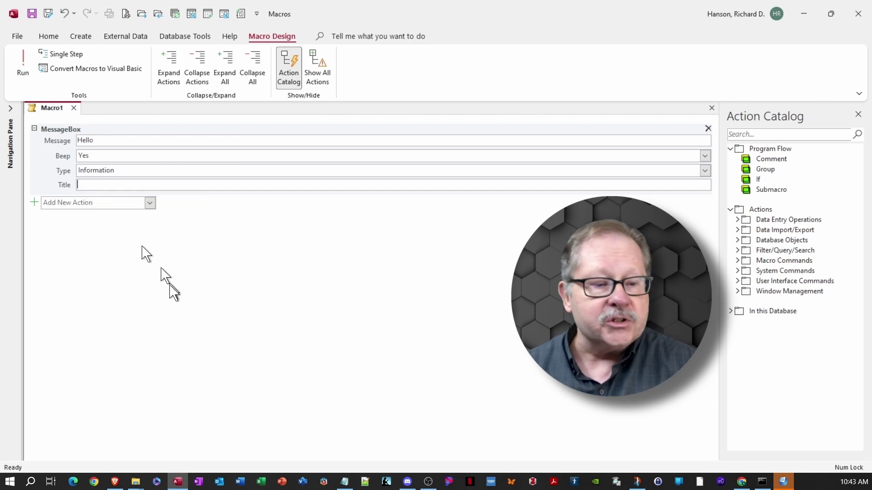
{"action": "type", "text": "Using Varia"}
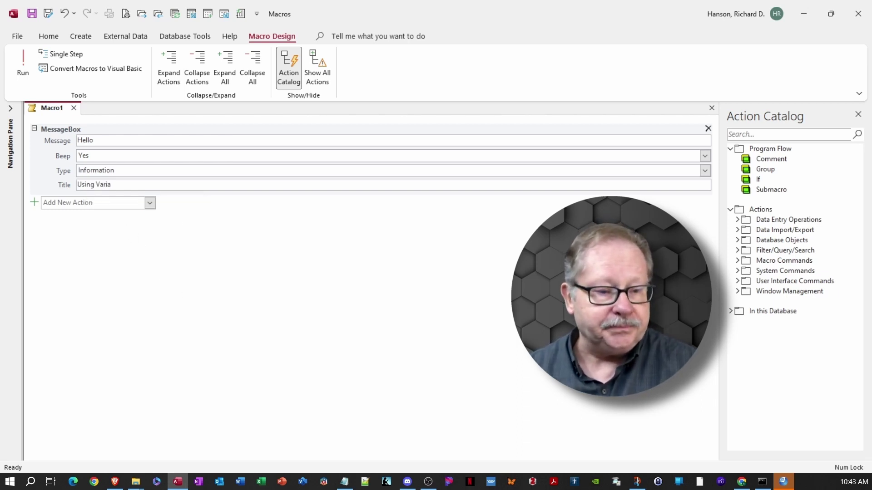
{"action": "type", "text": "bles"}
Run the macro, saving it as Macro1, and dismiss the message box it displays.
{"action": "left_click", "coordinate": [23, 64]}
{"action": "left_click", "coordinate": [416, 285]}
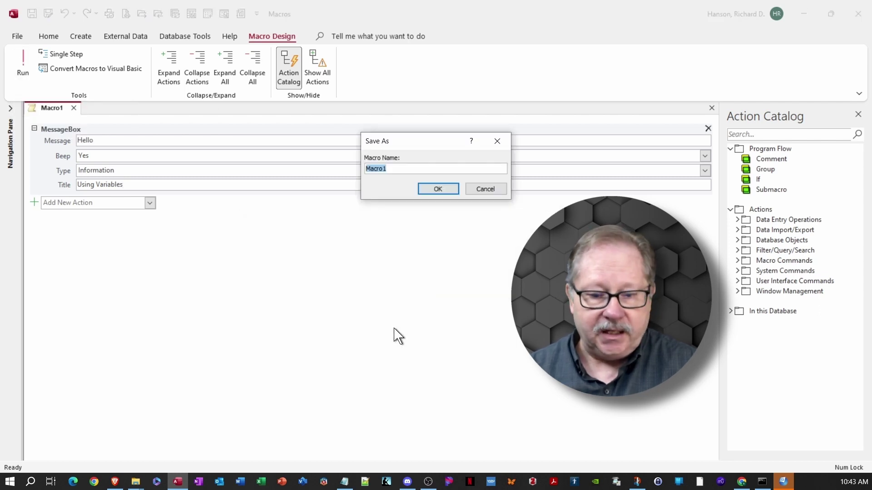
{"action": "left_click", "coordinate": [437, 189]}
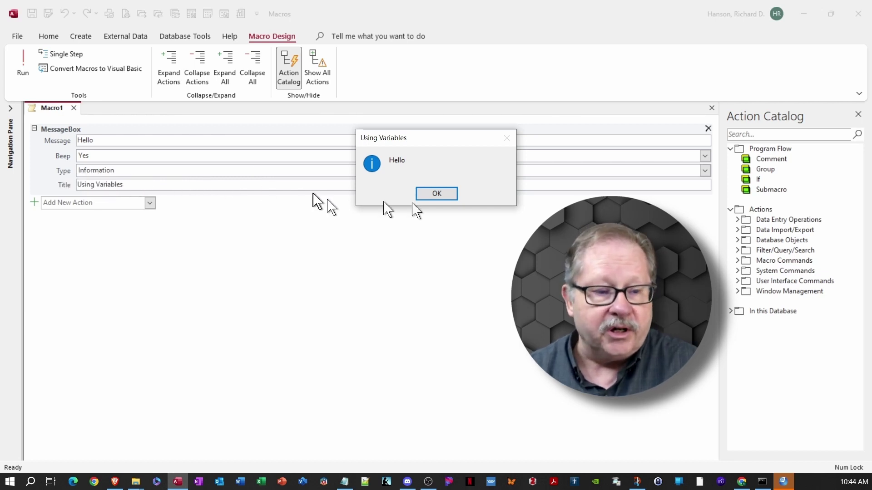
{"action": "left_click", "coordinate": [439, 199]}
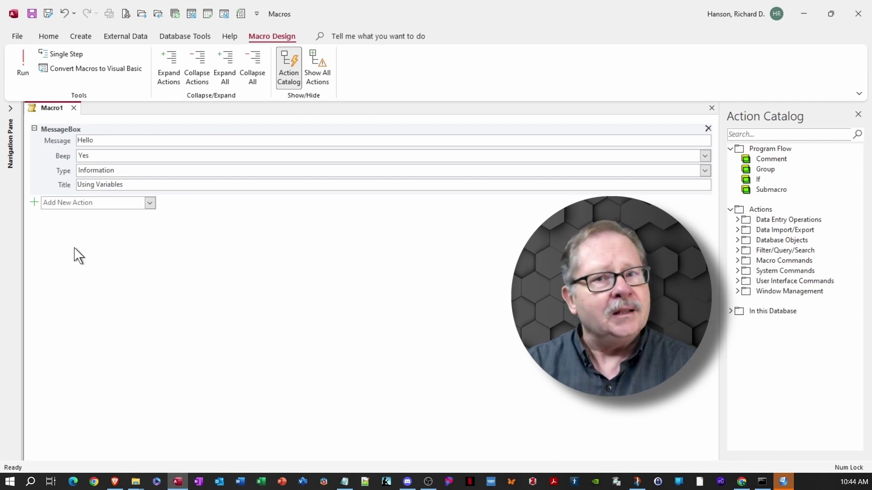
Add a SetTempVar action below the MessageBox action and name the temporary variable MyName.
{"action": "left_click", "coordinate": [52, 203]}
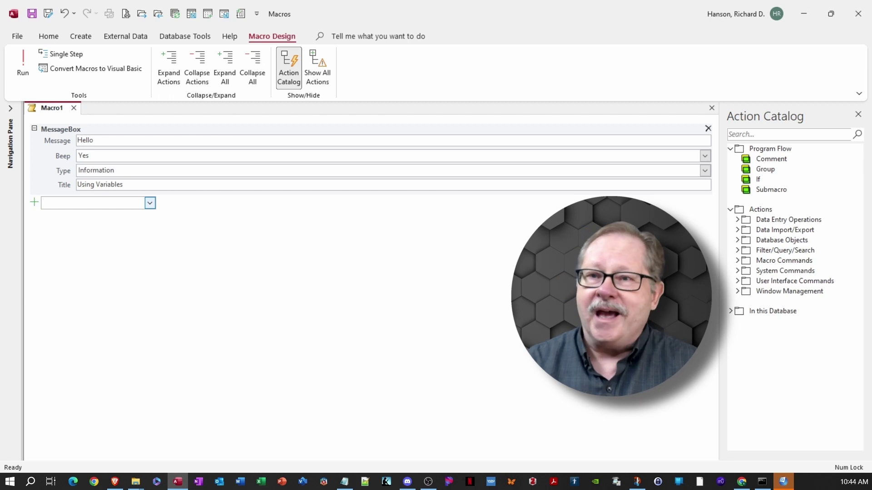
{"action": "type", "text": "Set"}
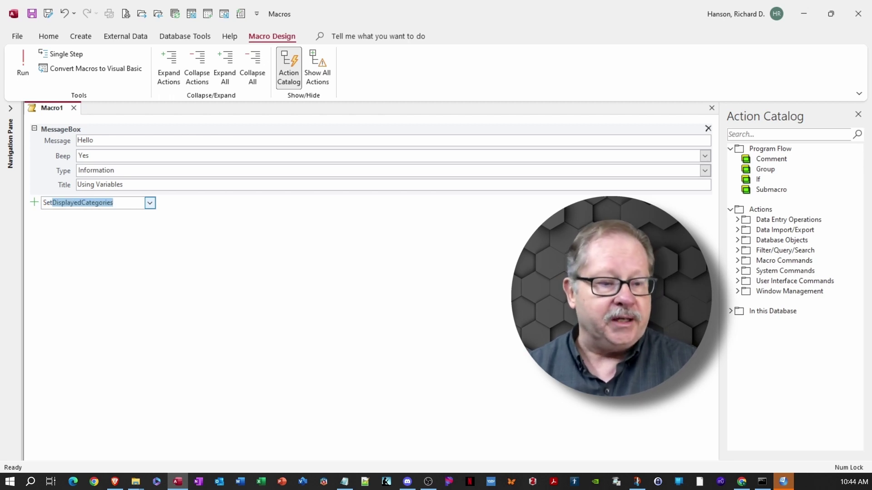
{"action": "type", "text": "TempVar"}
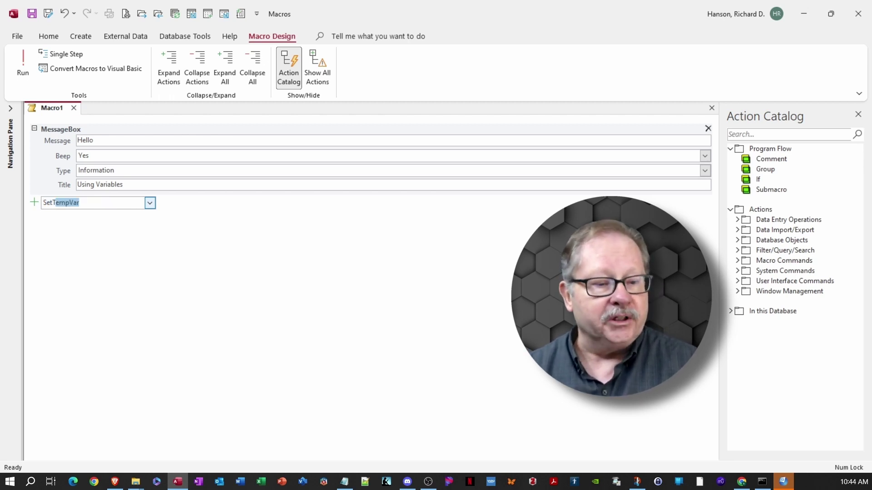
{"action": "key", "text": "Return"}
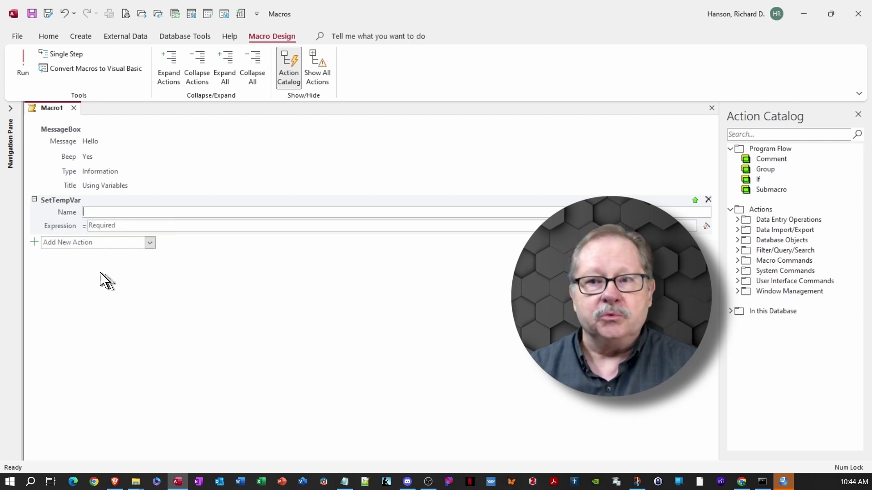
{"action": "type", "text": "My"}
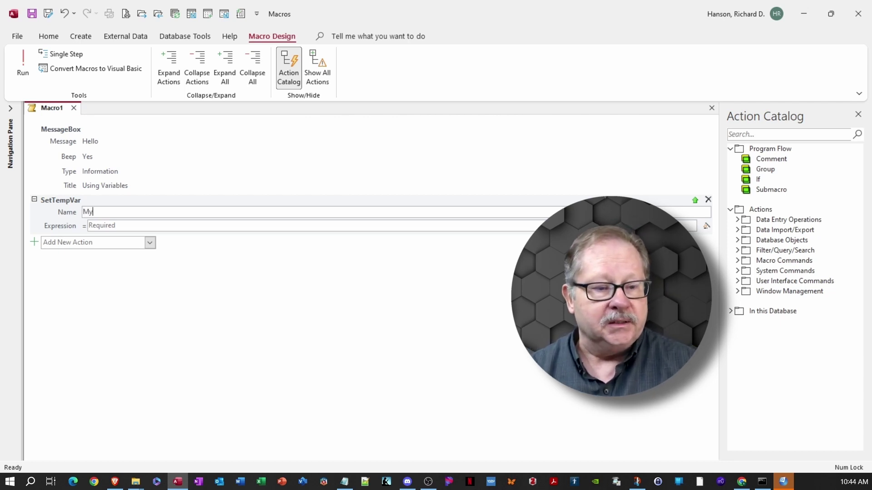
{"action": "type", "text": "Name"}
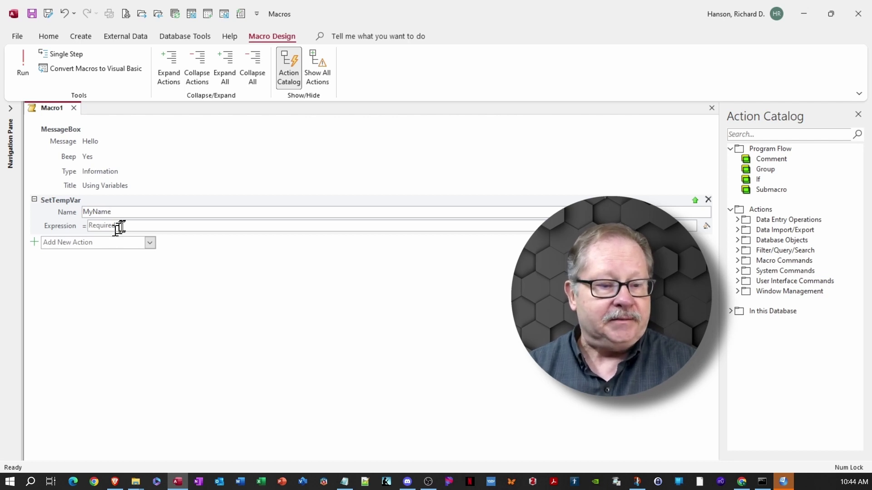
Set the variable's expression to InputBox("Enter your name.") and move the SetTempVar action above the MessageBox action.
{"action": "mouse_move", "coordinate": [122, 225]}
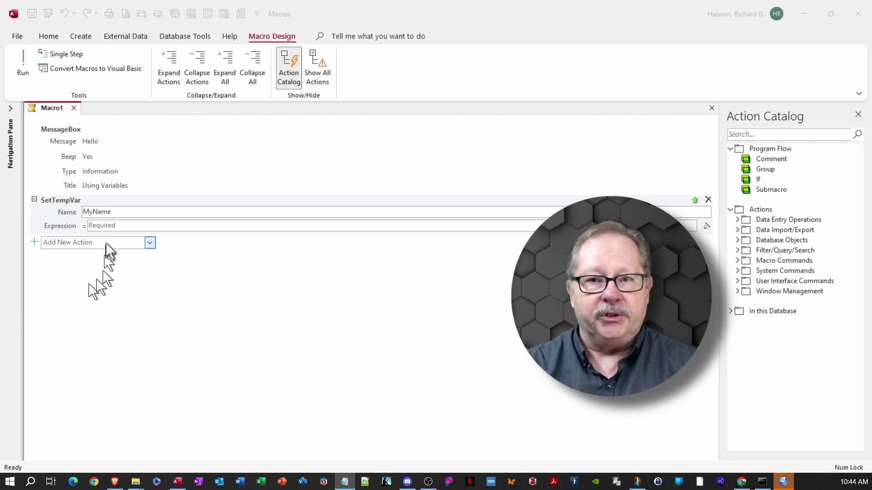
{"action": "left_click", "coordinate": [122, 225]}
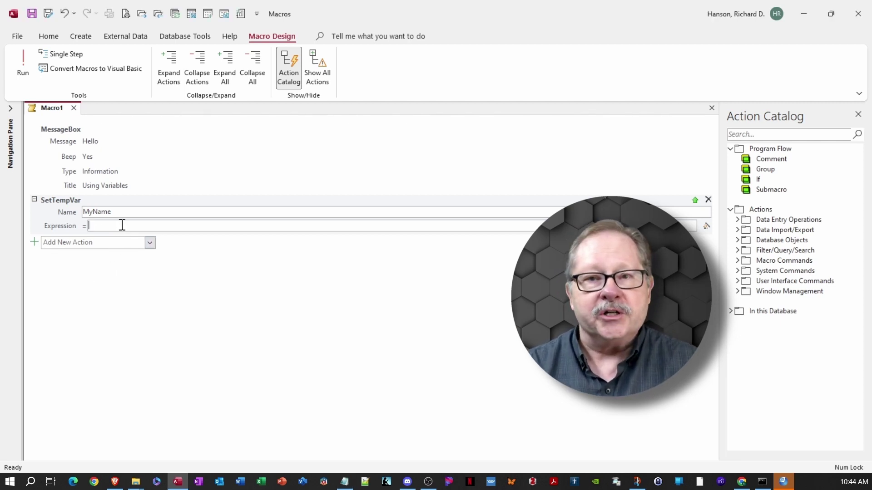
{"action": "type", "text": "InputBox(\"Enter your name.\")"}
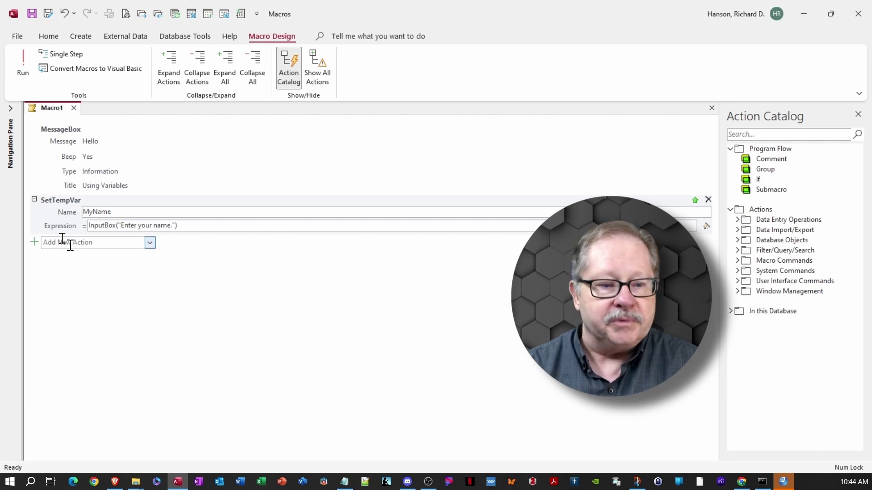
{"action": "mouse_move", "coordinate": [47, 207]}
{"action": "left_click_drag", "start_coordinate": [47, 208], "coordinate": [41, 138]}
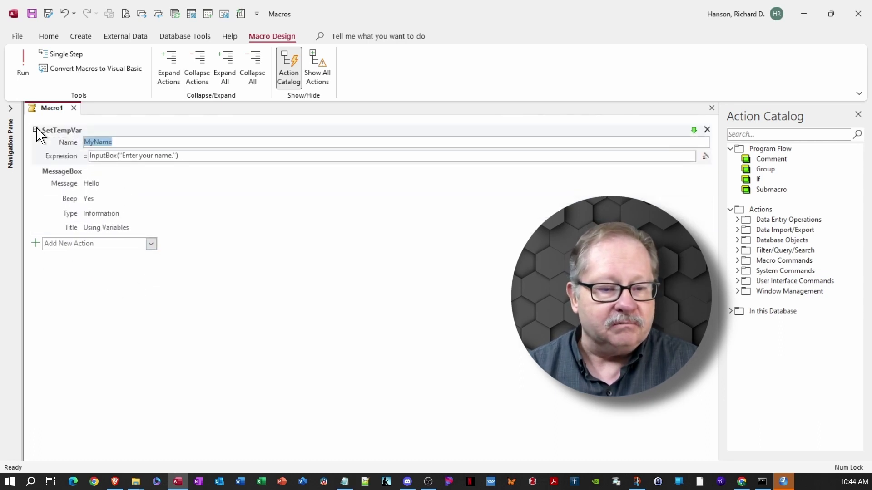
Add a RemoveAllTempVars action at the end of the macro.
{"action": "left_click", "coordinate": [78, 246]}
{"action": "type", "text": "Rem"}
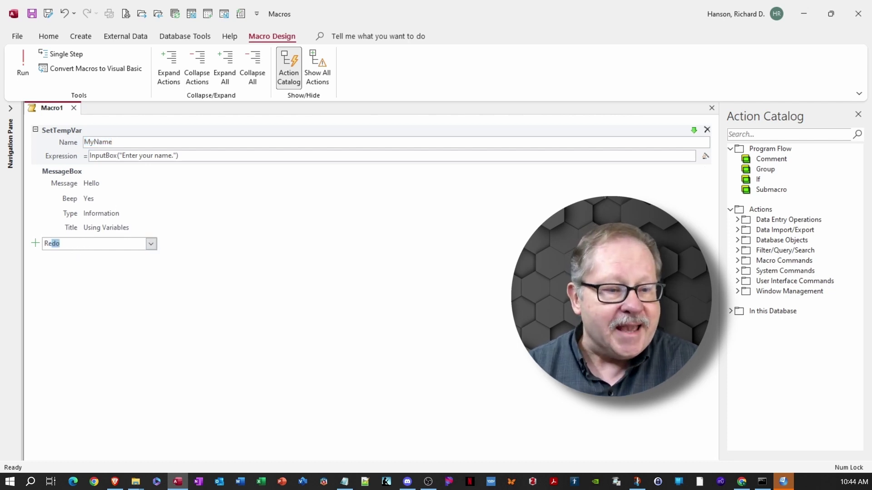
{"action": "type", "text": "oveAllTempVars"}
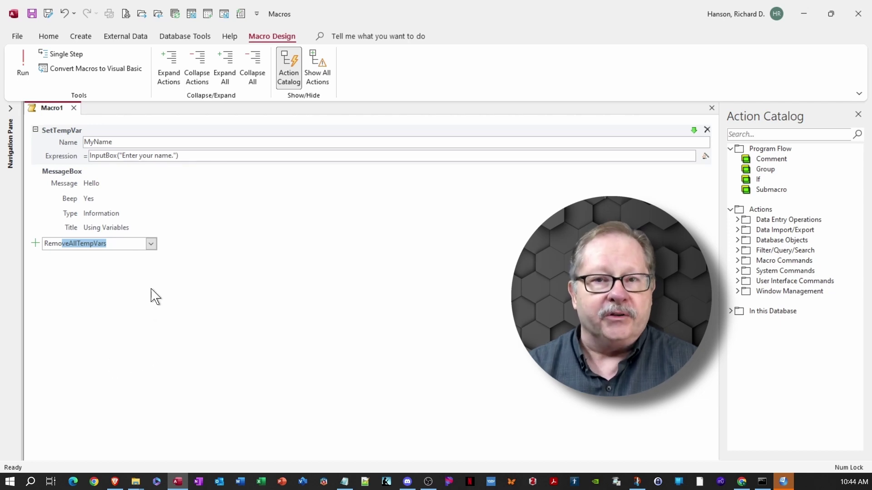
{"action": "key", "text": "Return"}
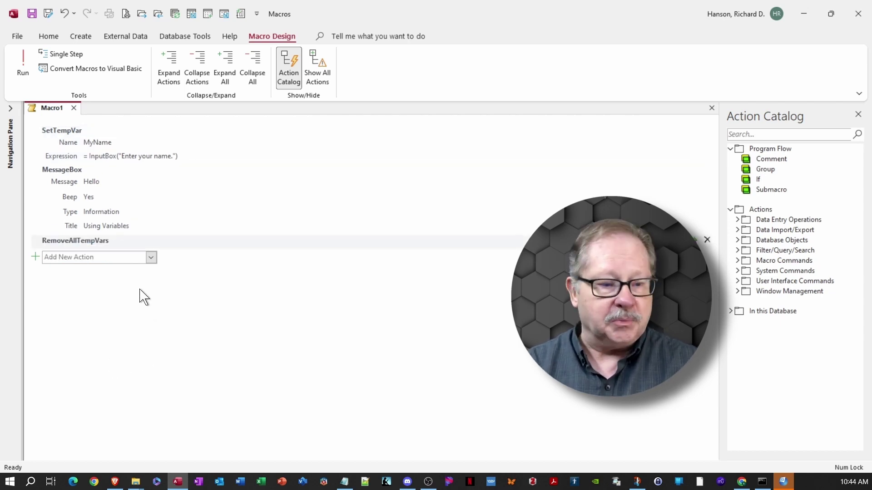
Add a RemoveTempVar action at the end of the macro for the variable MyName.
{"action": "mouse_move", "coordinate": [80, 244]}
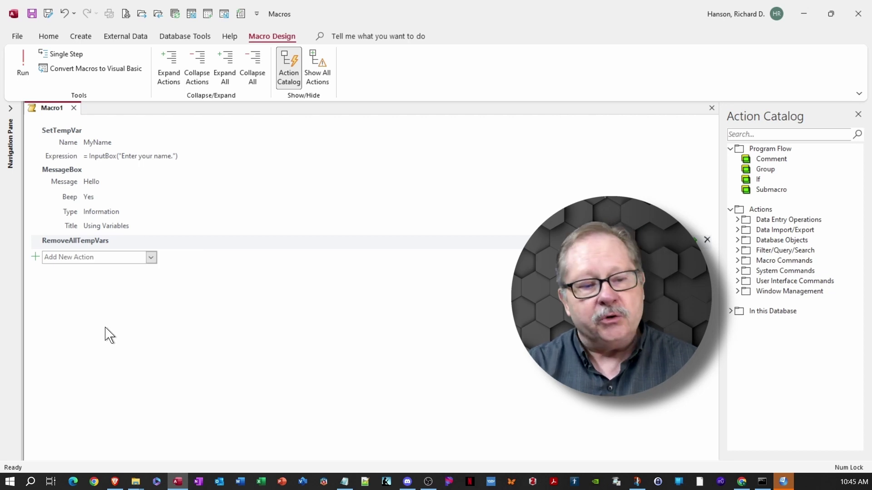
{"action": "left_click", "coordinate": [91, 258]}
{"action": "type", "text": "Rem"}
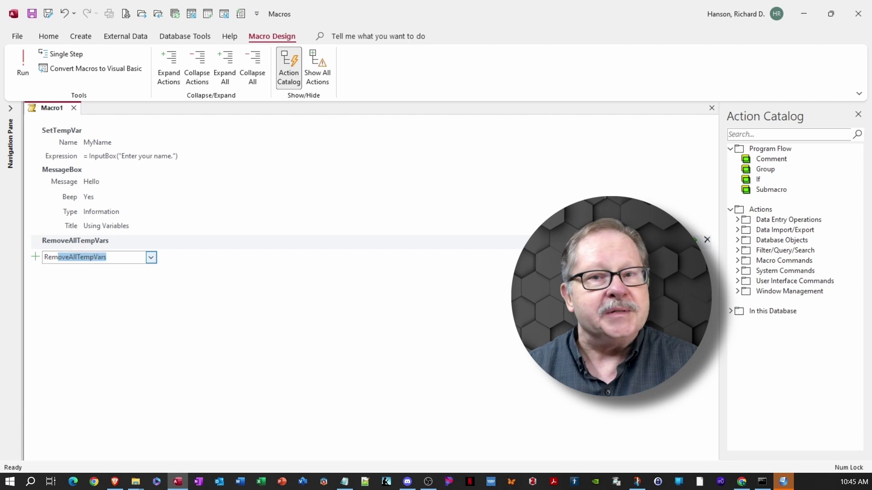
{"action": "type", "text": "ove"}
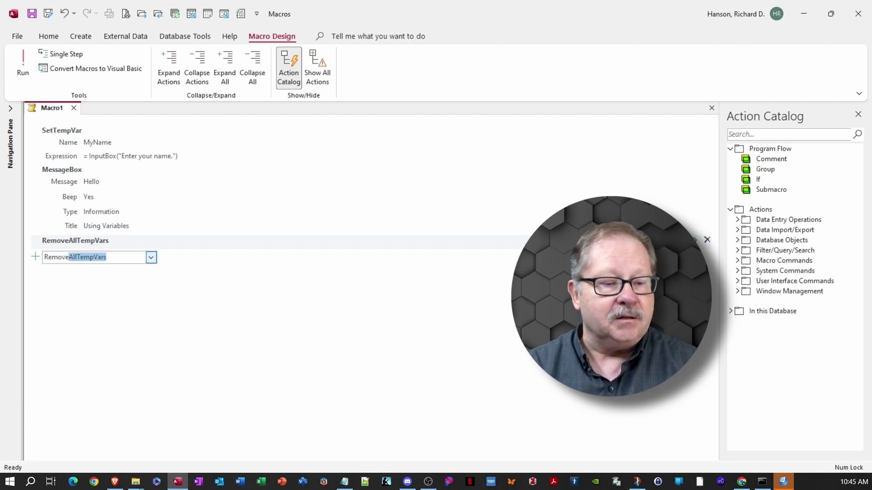
{"action": "type", "text": "T"}
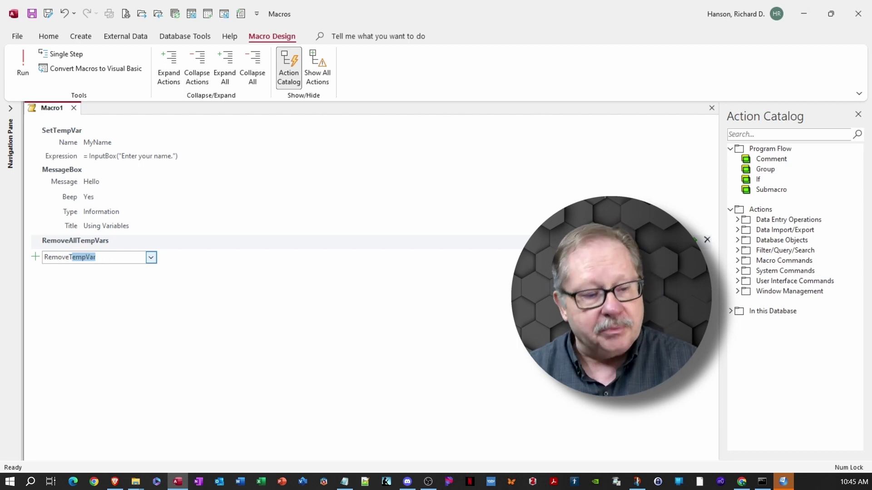
{"action": "key", "text": "Return"}
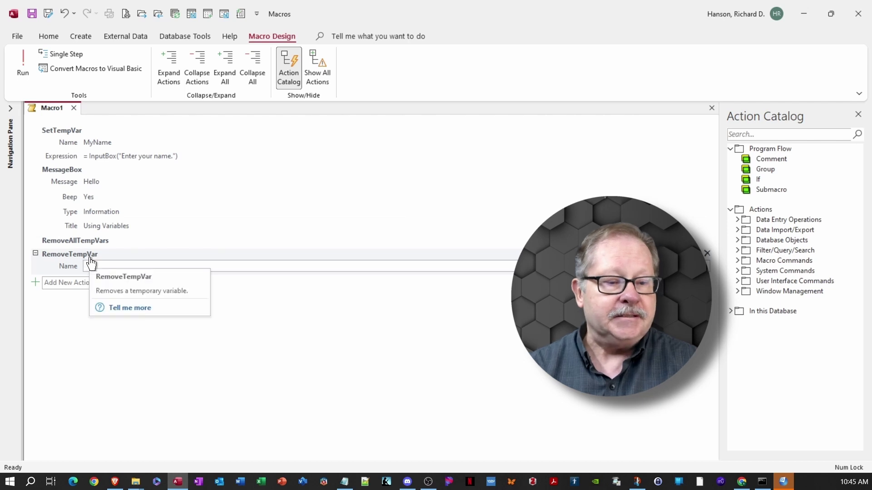
{"action": "type", "text": "M"}
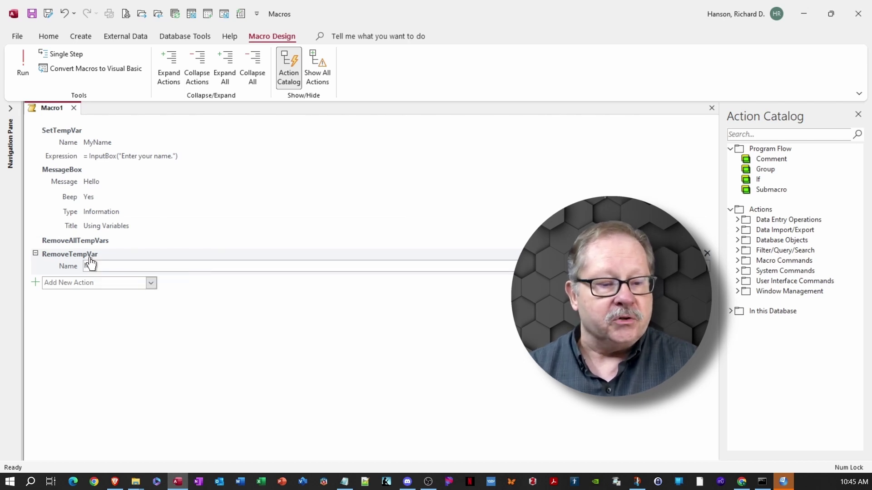
{"action": "type", "text": "yName"}
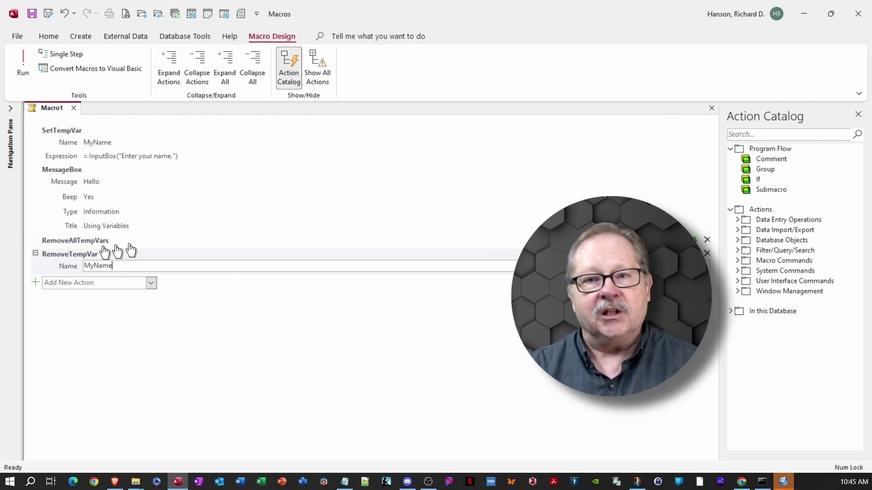
Delete the RemoveAllTempVars action from the macro.
{"action": "left_click", "coordinate": [157, 247]}
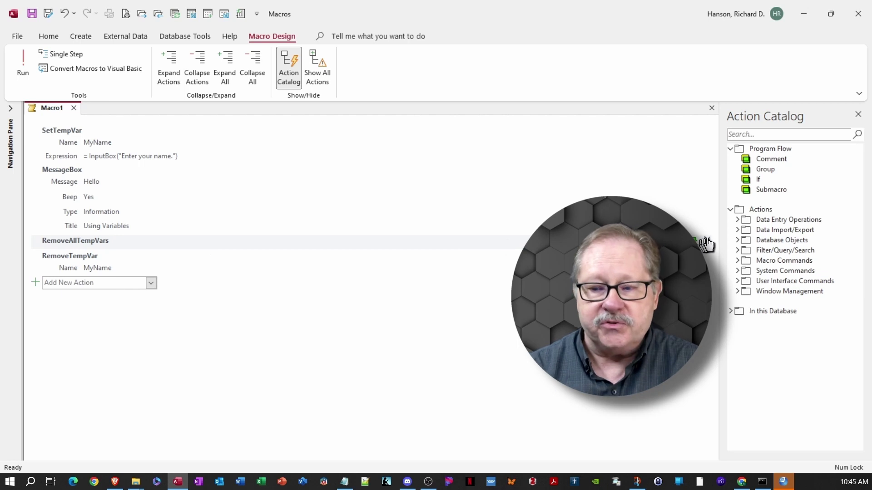
{"action": "left_click", "coordinate": [707, 242]}
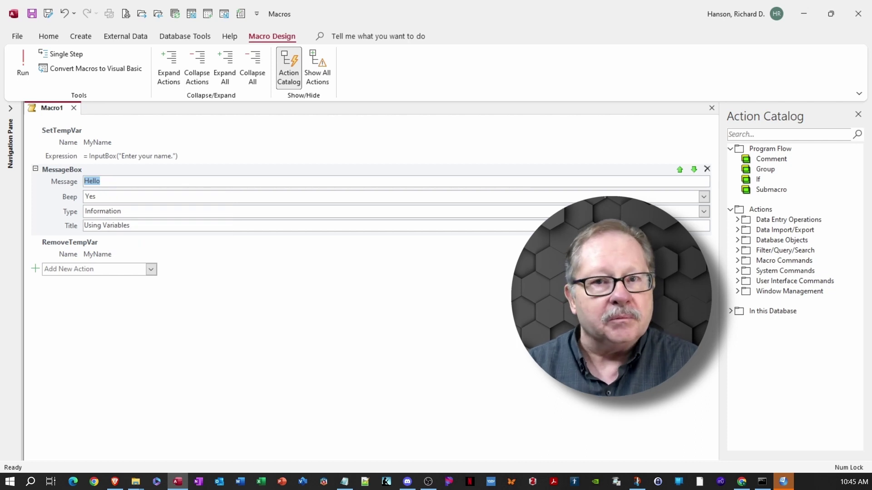
Set the MessageBox action's message to ="Hello " & [TempVars]![MyName] & ".".
{"action": "key", "text": "alt+Tab"}
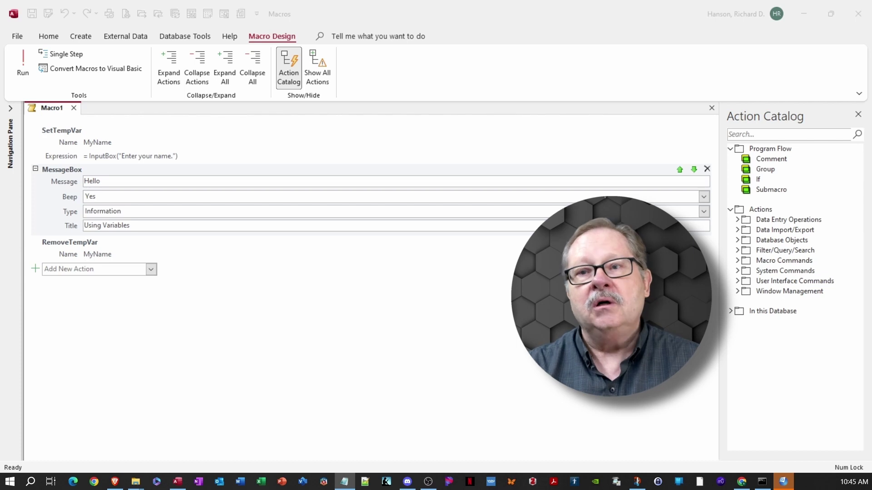
{"action": "left_click", "coordinate": [121, 183]}
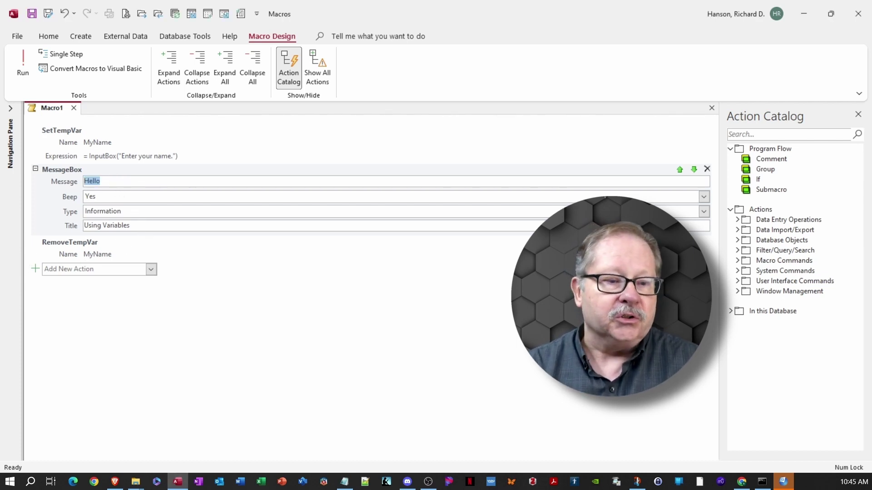
{"action": "type", "text": "=\"Hello \" & [TempVars]![MyName] & \".\""}
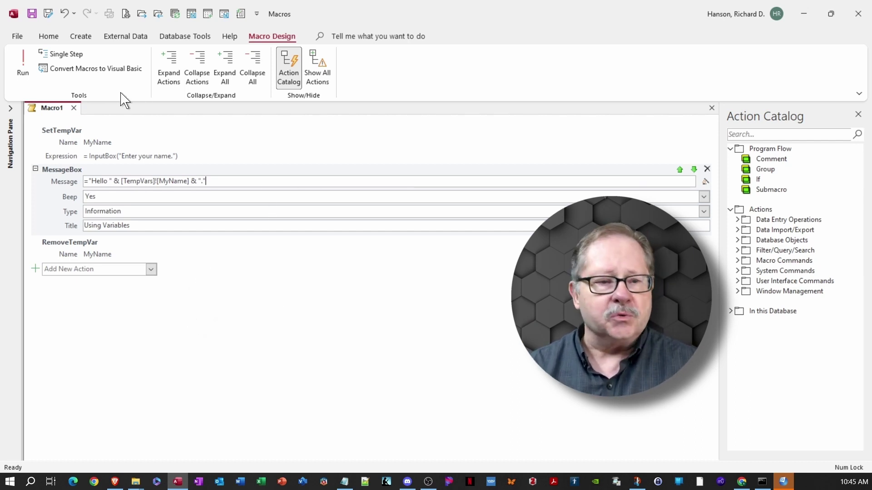
Run the macro, enter the first name at the prompt, and dismiss the greeting message.
{"action": "left_click", "coordinate": [23, 66]}
{"action": "left_click", "coordinate": [413, 285]}
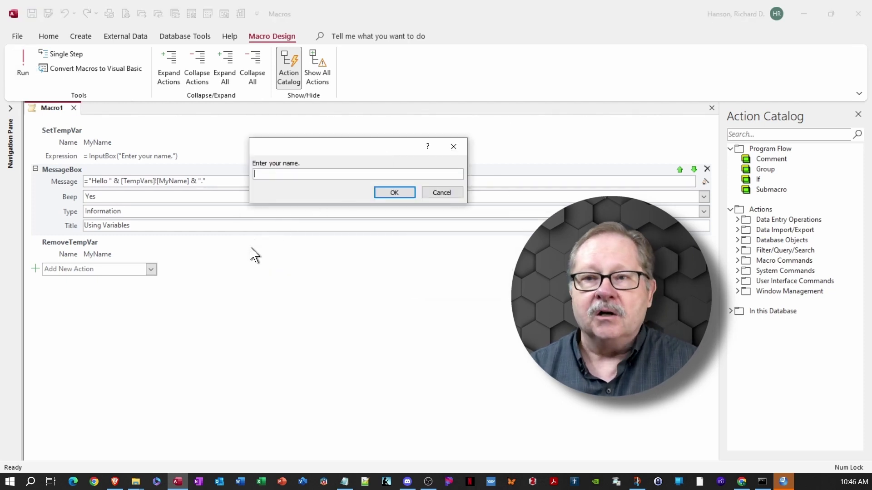
{"action": "type", "text": "Ric"}
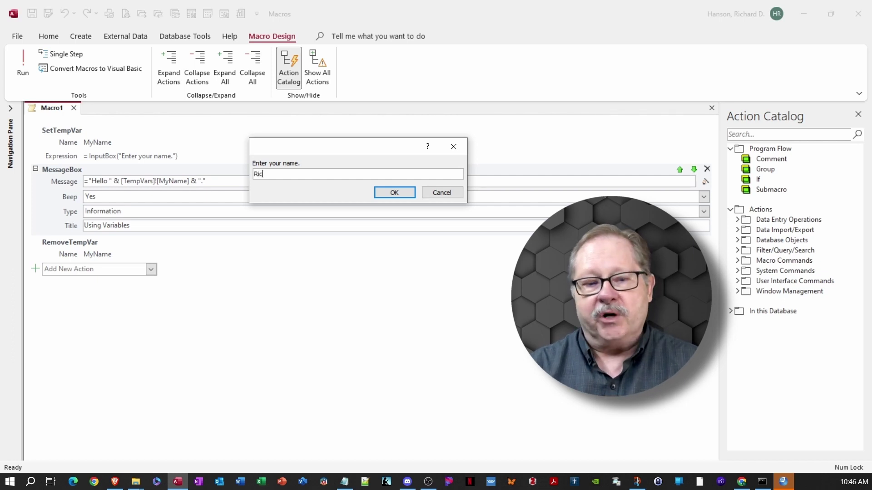
{"action": "type", "text": "k"}
{"action": "left_click", "coordinate": [394, 194]}
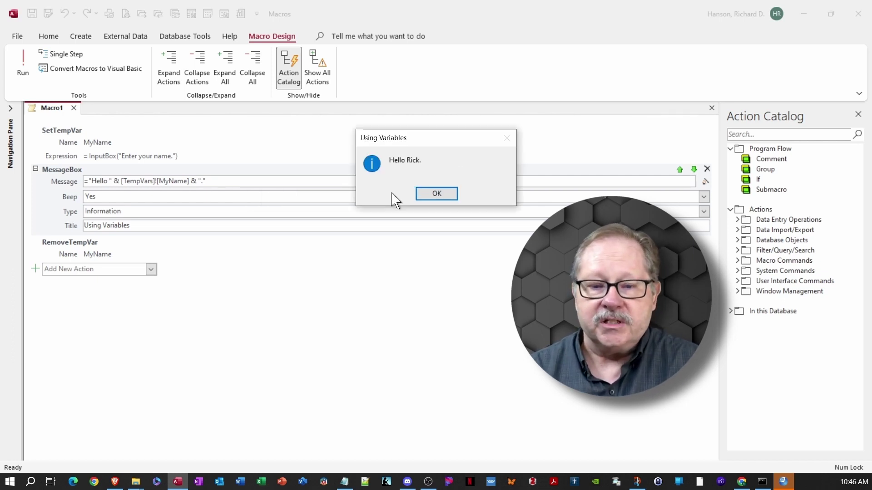
{"action": "left_click", "coordinate": [436, 196]}
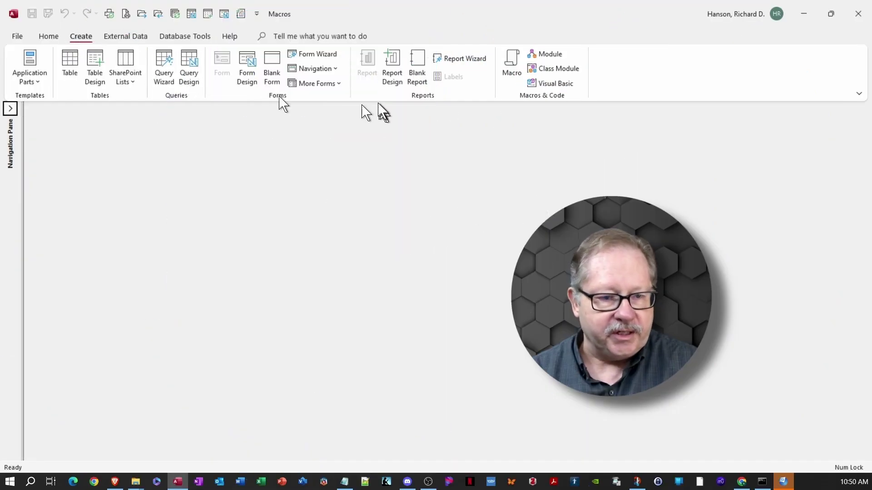
Create a new form in Design View and place a command button in its Detail section.
{"action": "left_click", "coordinate": [247, 69]}
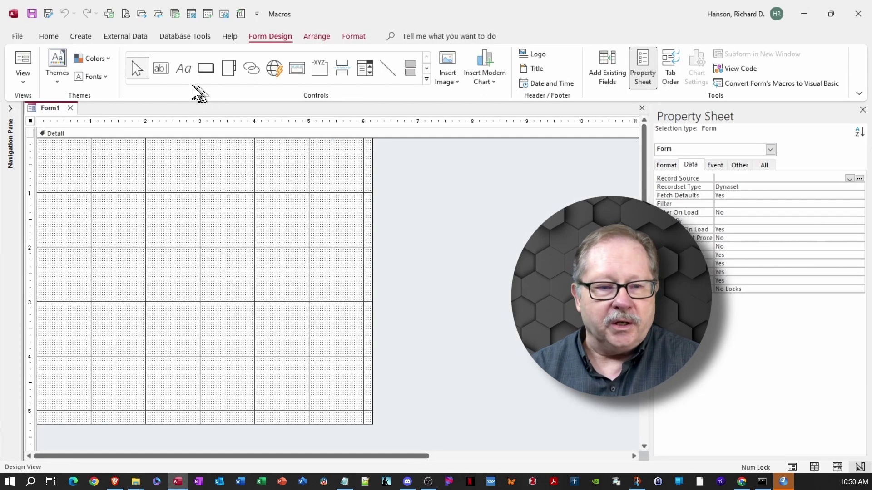
{"action": "left_click", "coordinate": [206, 69]}
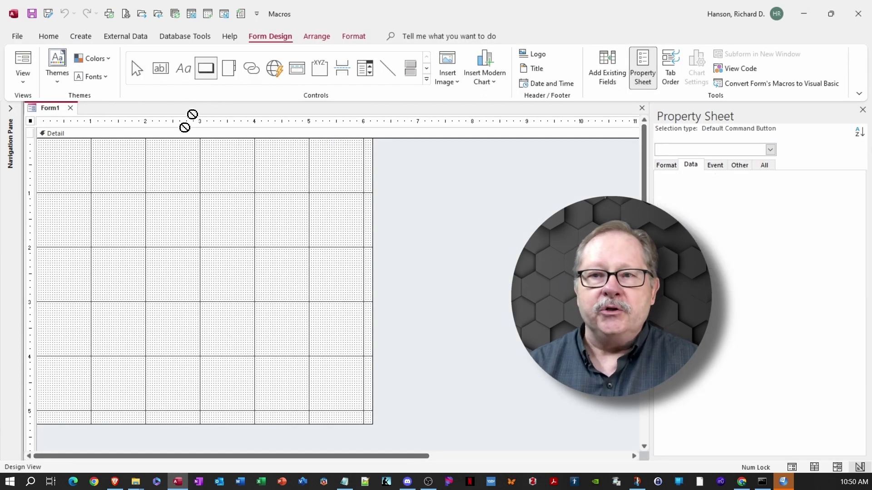
{"action": "left_click", "coordinate": [139, 201]}
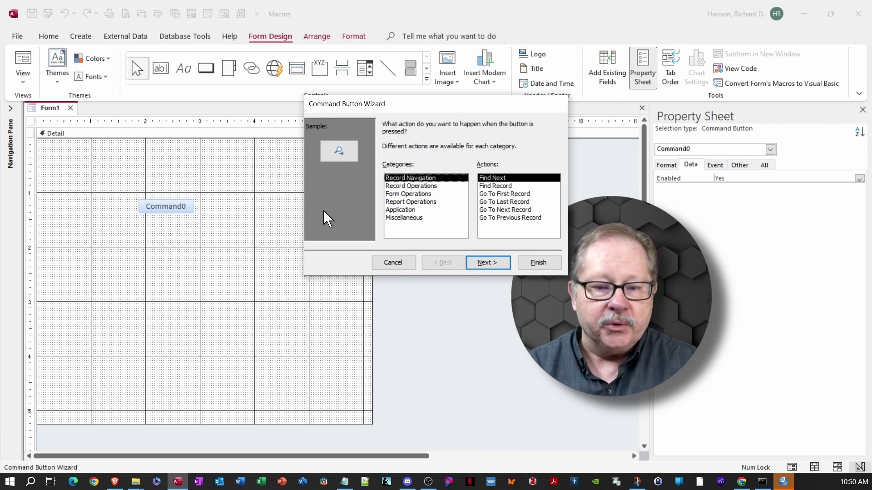
Assign the button the Run Macro action from the Miscellaneous category, with Macro1 as the macro it runs.
{"action": "left_click", "coordinate": [409, 218]}
{"action": "left_click", "coordinate": [494, 194]}
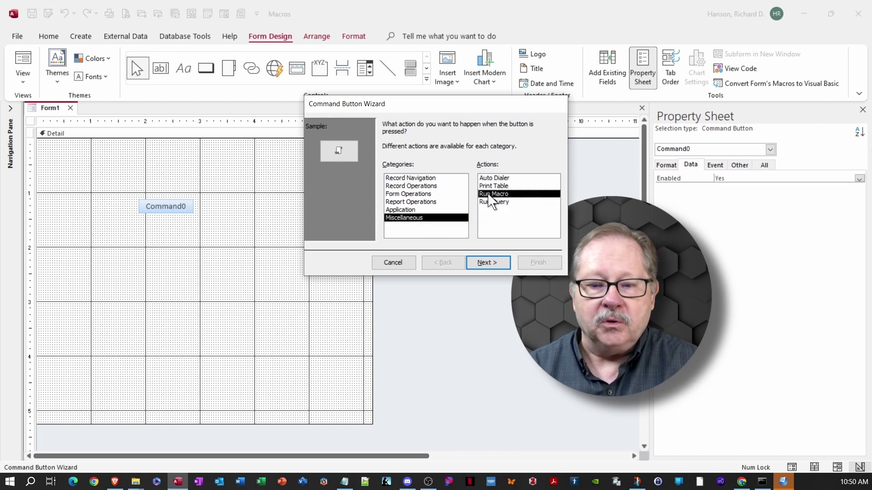
{"action": "left_click", "coordinate": [488, 266]}
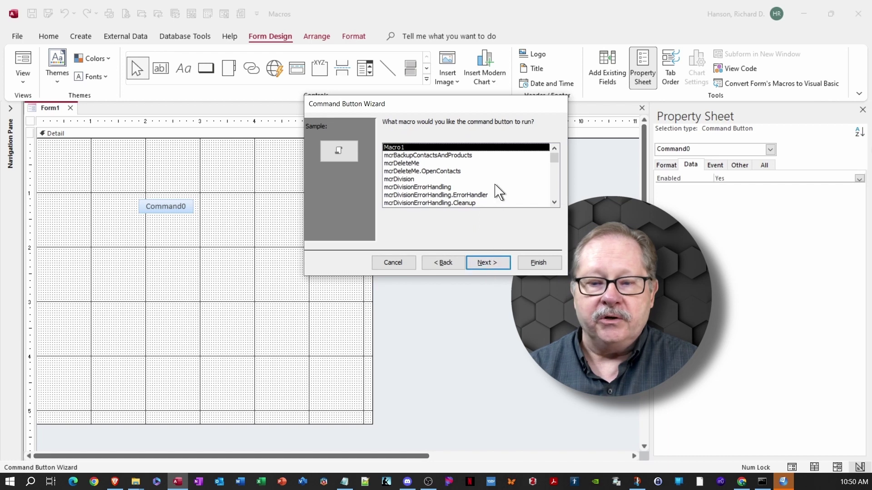
{"action": "left_click", "coordinate": [501, 265]}
Give the button the text Hello World! and the name cmdHelloWorld, and finish the wizard.
{"action": "left_click", "coordinate": [387, 170]}
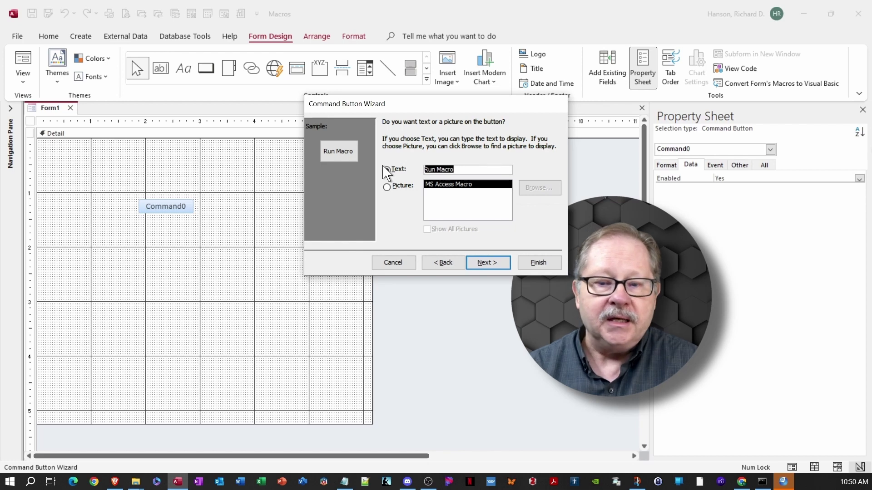
{"action": "type", "text": "Hello W"}
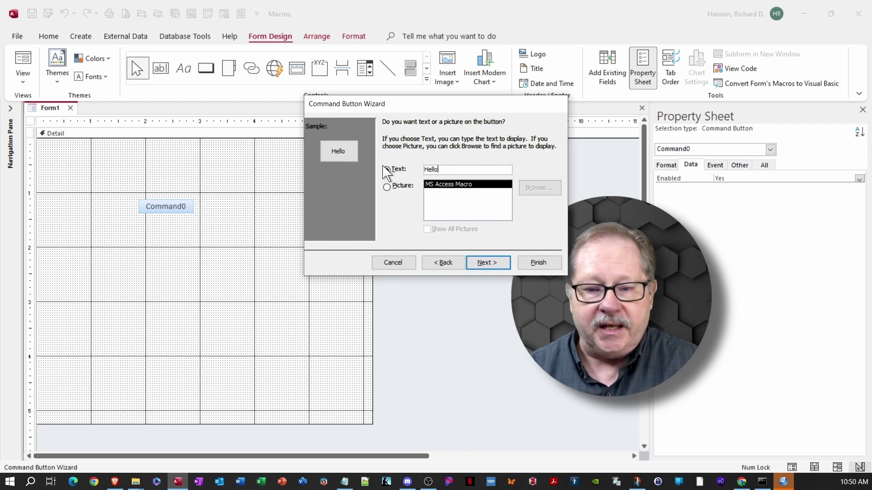
{"action": "type", "text": "o"}
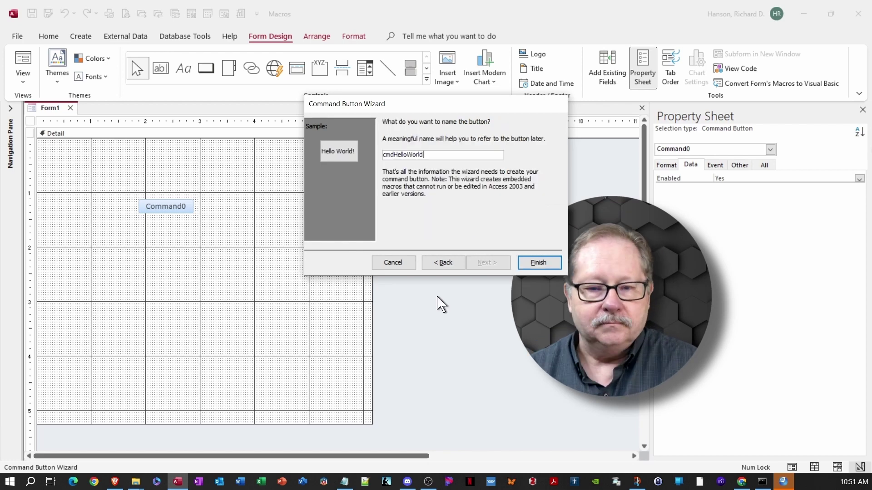
{"action": "left_click", "coordinate": [538, 263]}
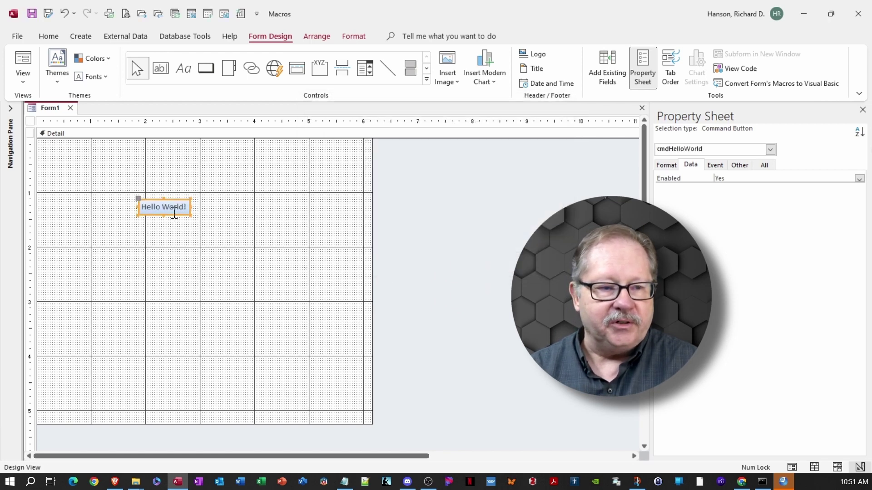
Test the Hello World! button in Form View by entering the first name at its prompt and dismissing the greeting.
{"action": "left_click", "coordinate": [23, 81]}
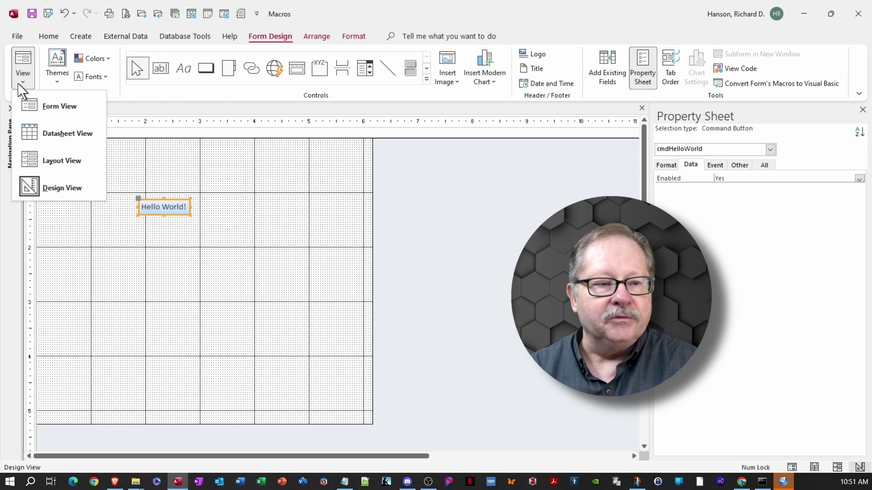
{"action": "left_click", "coordinate": [44, 107]}
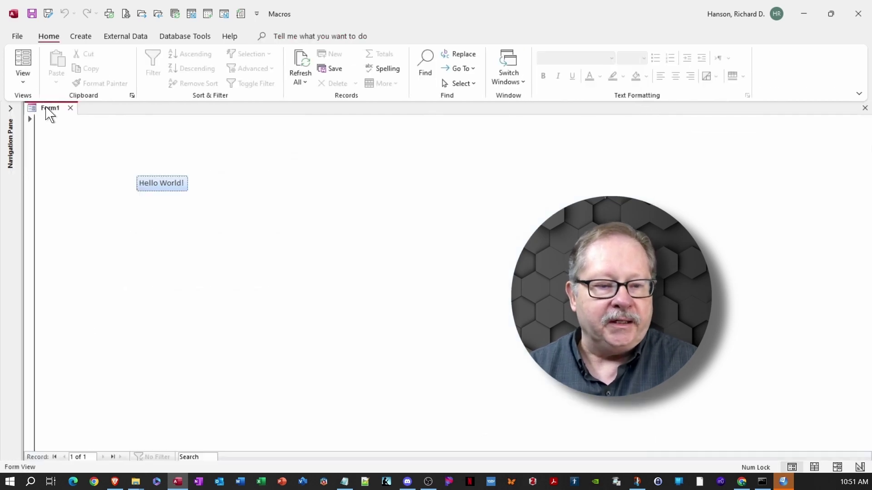
{"action": "left_click", "coordinate": [159, 184]}
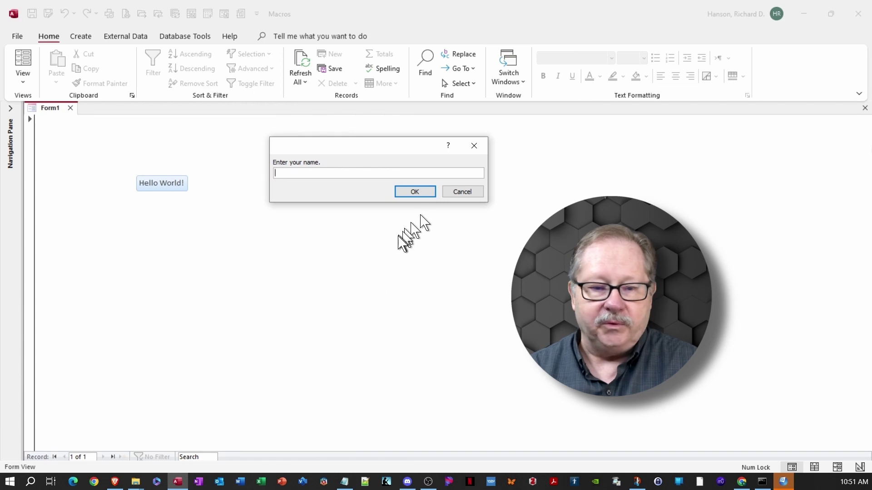
{"action": "left_click", "coordinate": [399, 245]}
{"action": "type", "text": "R"}
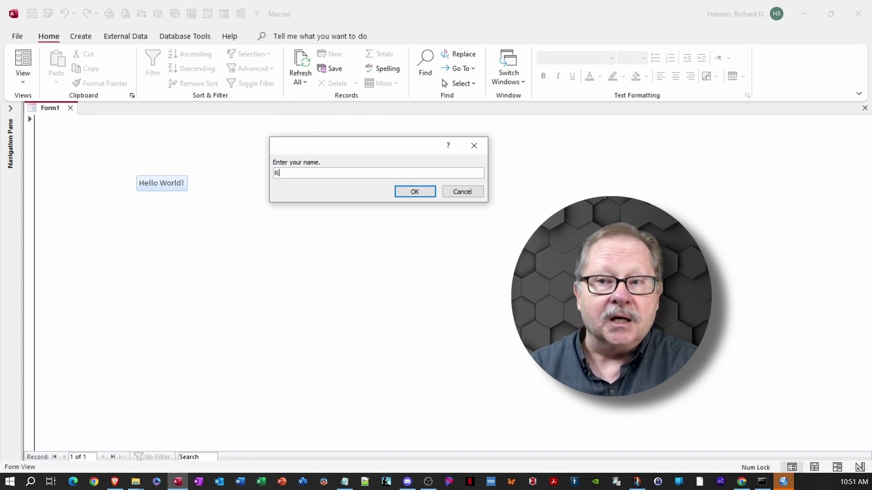
{"action": "type", "text": "ick"}
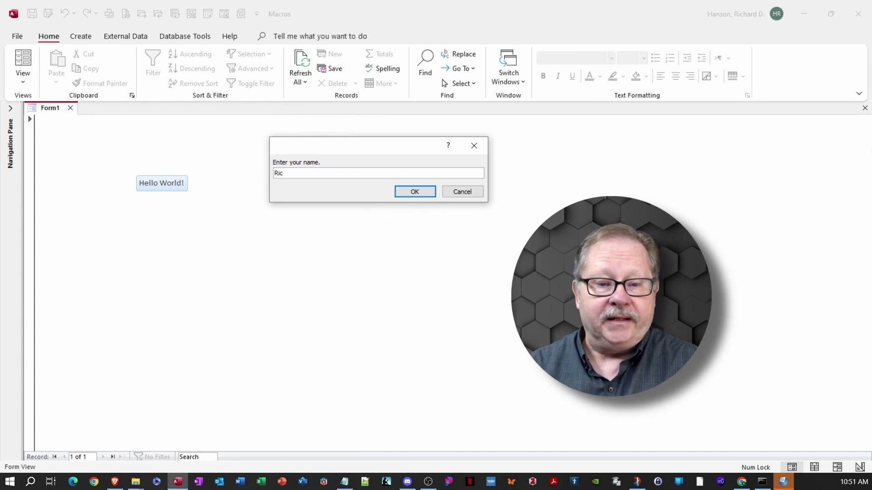
{"action": "left_click", "coordinate": [415, 195]}
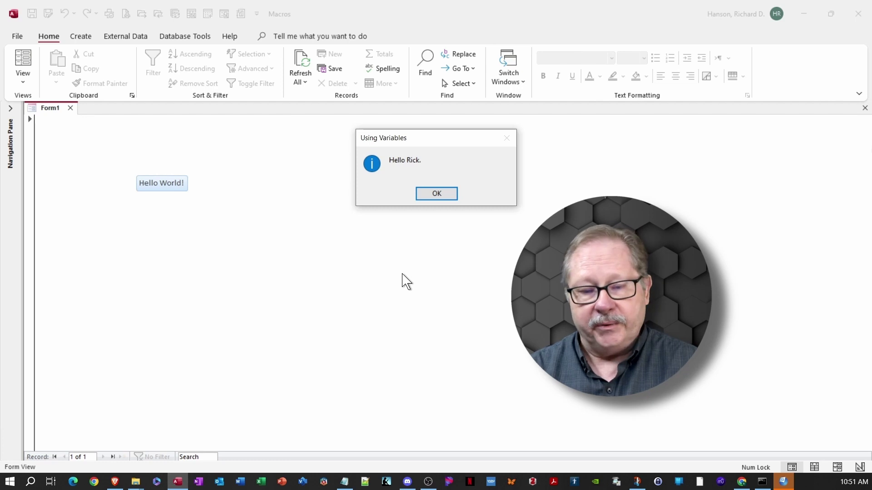
{"action": "left_click", "coordinate": [437, 194]}
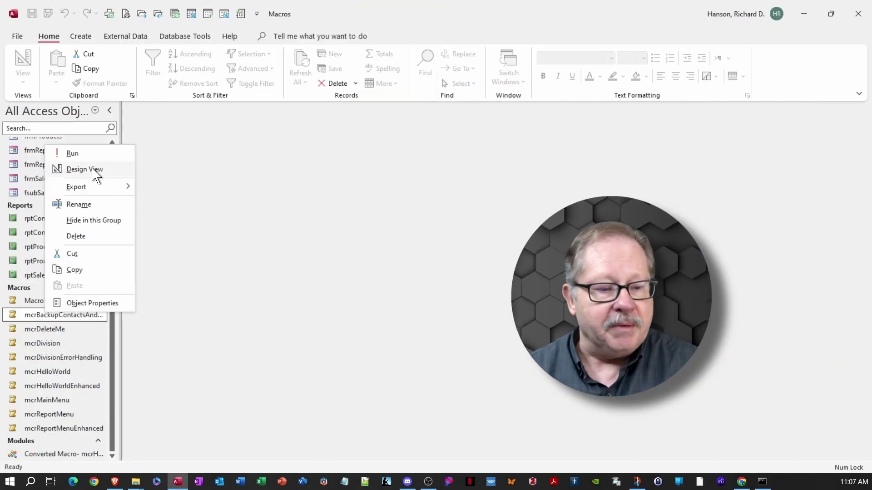
Open mcrBackupContactsAndProducts in Design View, expand its first SetWarnings action, and turn on the display of all actions.
{"action": "left_click", "coordinate": [84, 170]}
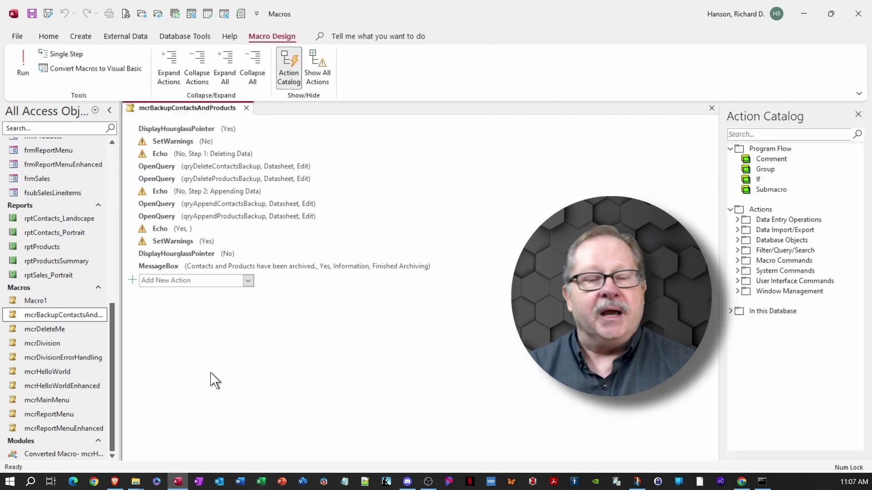
{"action": "left_click", "coordinate": [132, 141]}
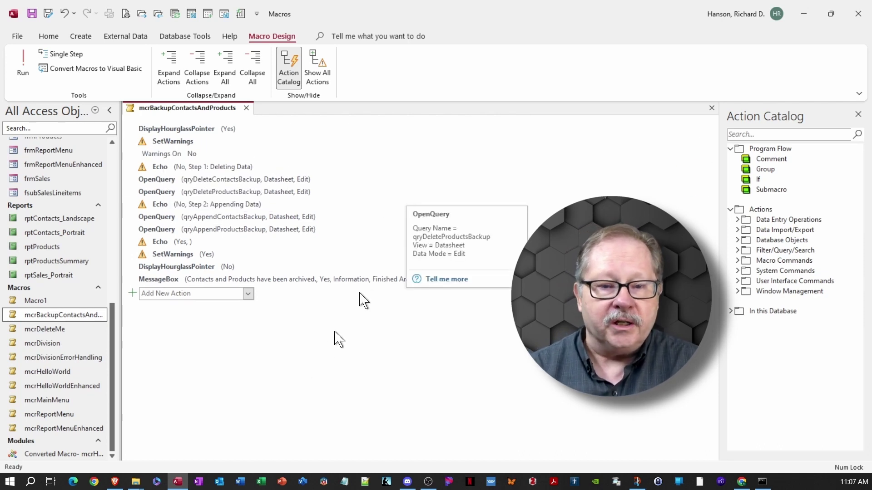
{"action": "left_click", "coordinate": [319, 81]}
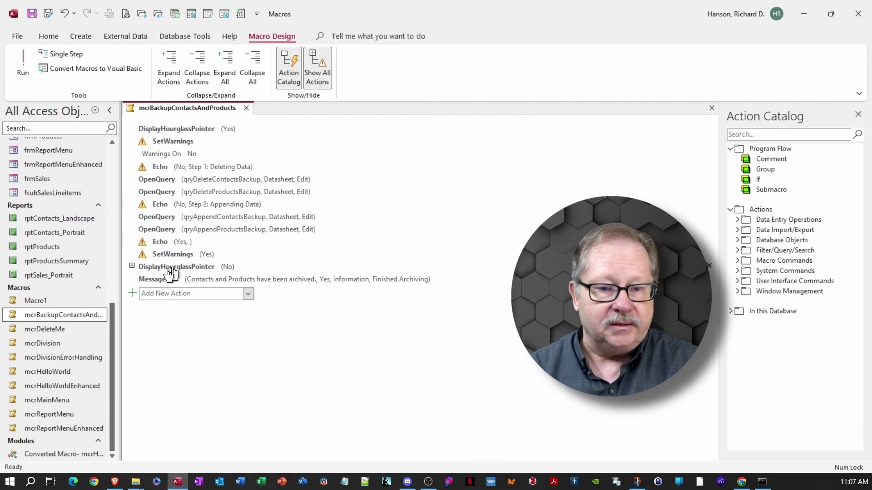
Expand the last SetWarnings action and both DisplayHourglassPointer actions to examine their arguments.
{"action": "left_click", "coordinate": [132, 254]}
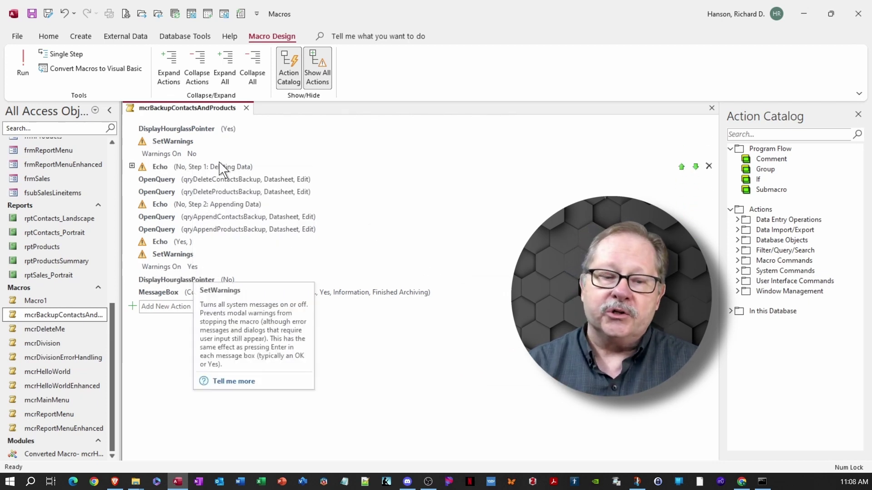
{"action": "left_click", "coordinate": [132, 280]}
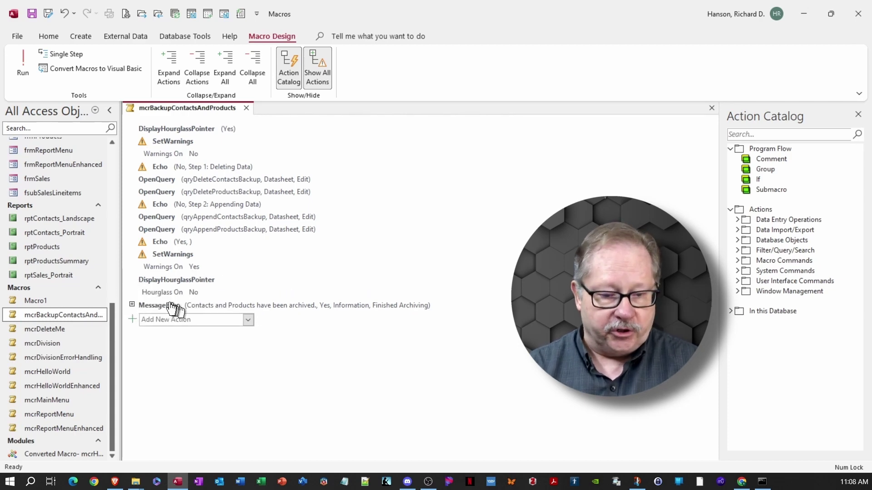
{"action": "left_click", "coordinate": [132, 128]}
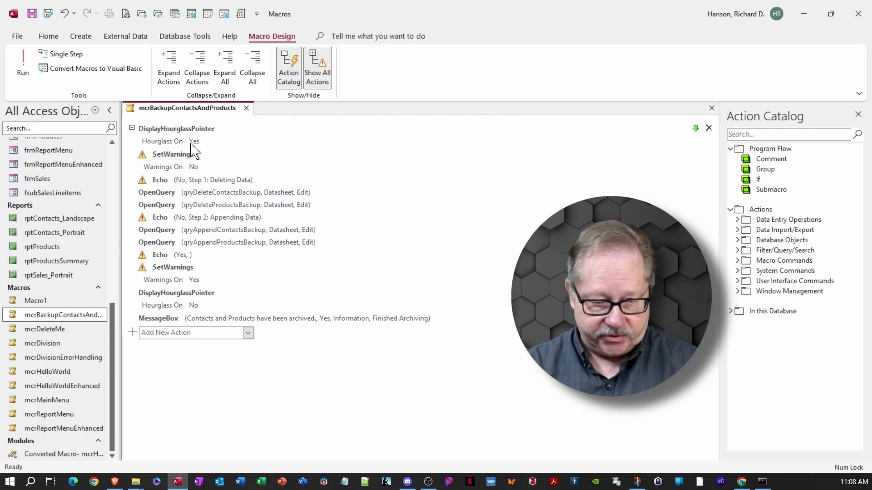
Expand the first Echo action and the OpenQuery actions for qryDeleteContactsBackup and qryDeleteProductsBackup to examine their arguments.
{"action": "left_click", "coordinate": [131, 180]}
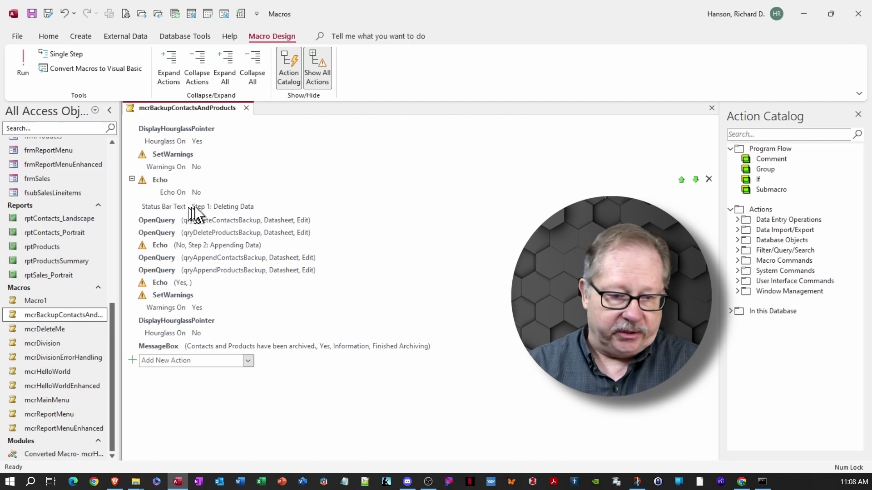
{"action": "mouse_move", "coordinate": [197, 213]}
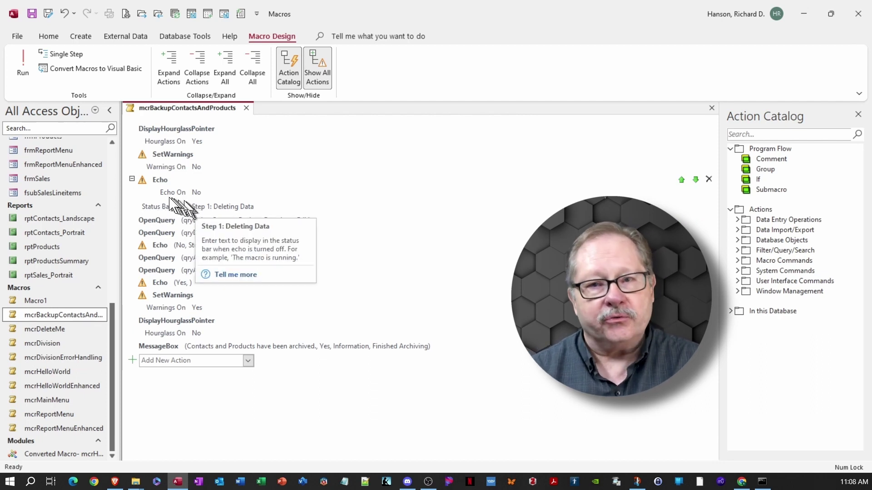
{"action": "mouse_move", "coordinate": [163, 198]}
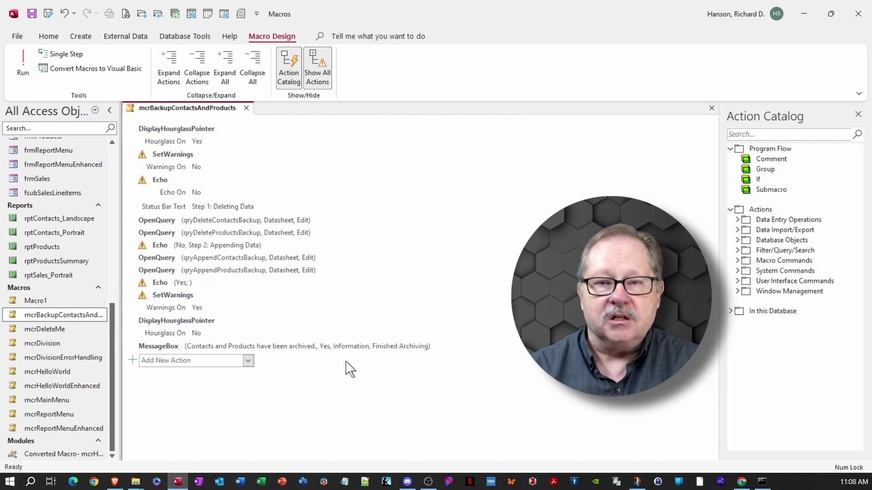
{"action": "mouse_move", "coordinate": [227, 214]}
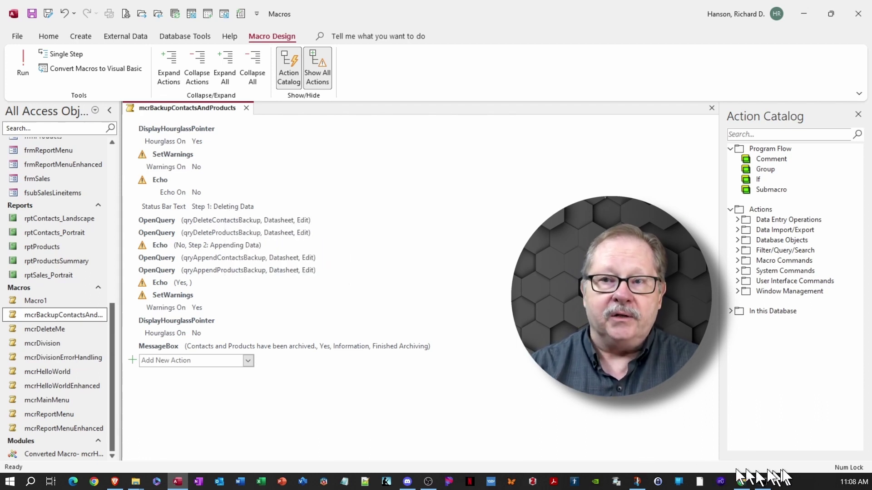
{"action": "left_click", "coordinate": [132, 221]}
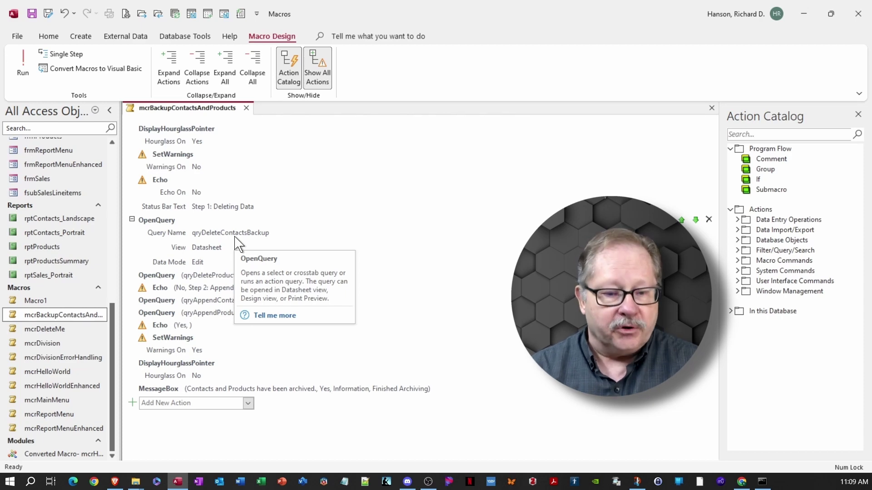
{"action": "left_click", "coordinate": [227, 275]}
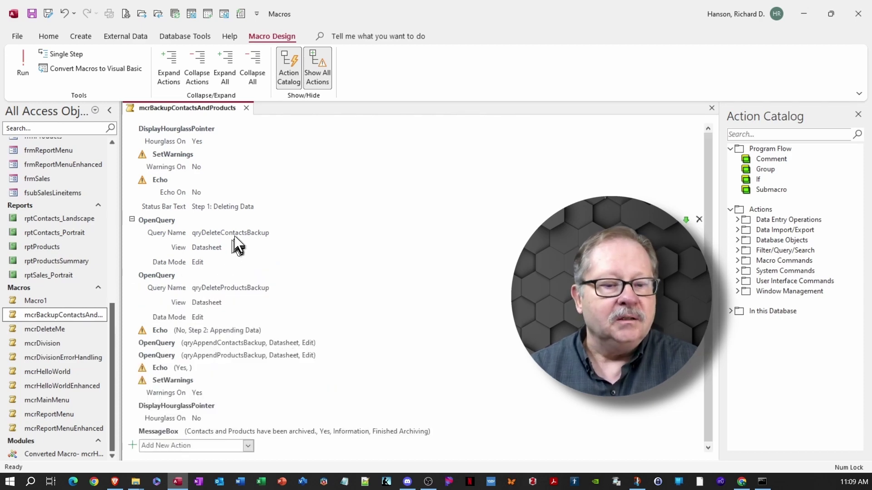
Expand the last two Echo actions, the OpenQuery actions for qryAppendContactsBackup and qryAppendProductsBackup, and the MessageBox action to examine their arguments.
{"action": "left_click", "coordinate": [131, 330]}
{"action": "scroll", "coordinate": [132, 335], "scroll_direction": "down", "scroll_amount": 2}
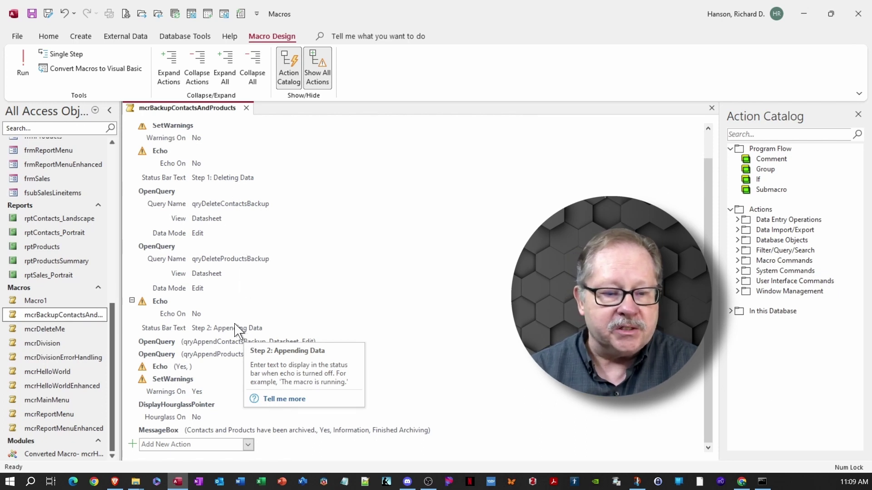
{"action": "left_click", "coordinate": [133, 341]}
{"action": "scroll", "coordinate": [136, 345], "scroll_direction": "down", "scroll_amount": 3}
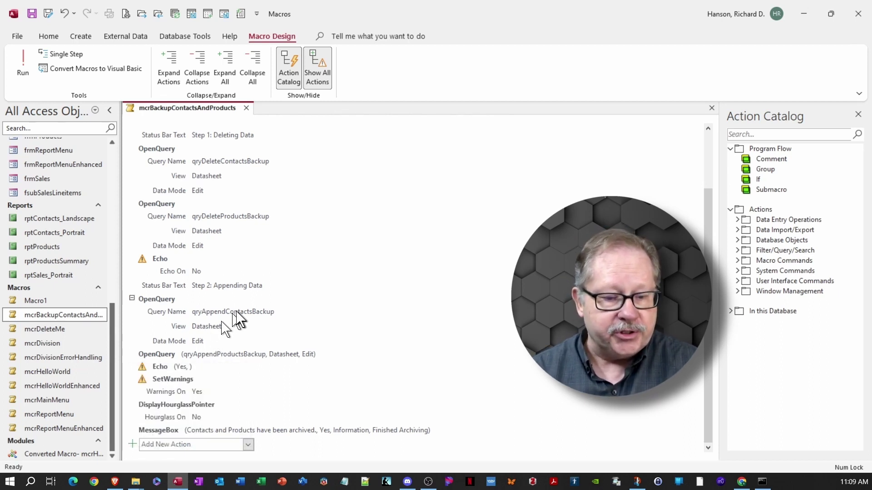
{"action": "left_click", "coordinate": [132, 354]}
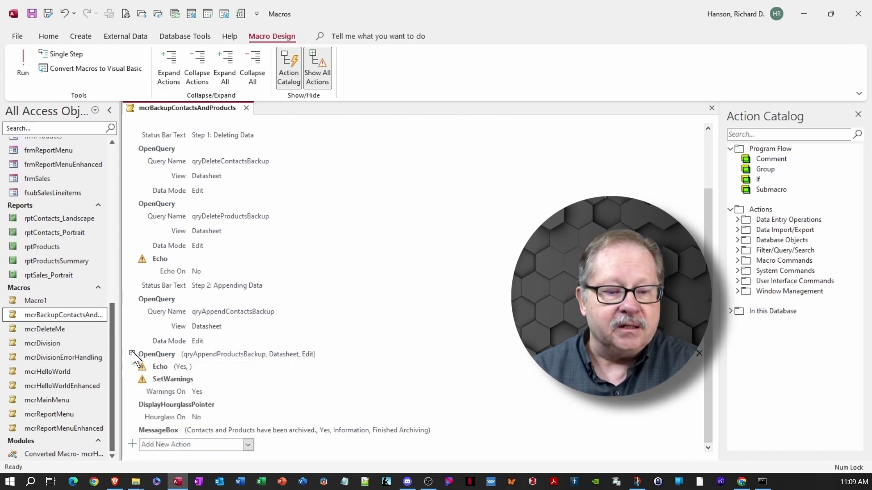
{"action": "scroll", "coordinate": [227, 345], "scroll_direction": "down", "scroll_amount": 3}
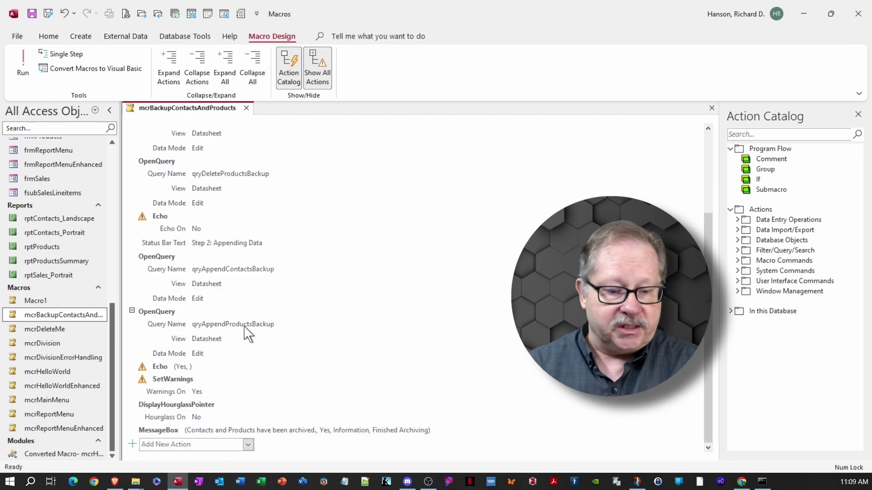
{"action": "left_click", "coordinate": [132, 367]}
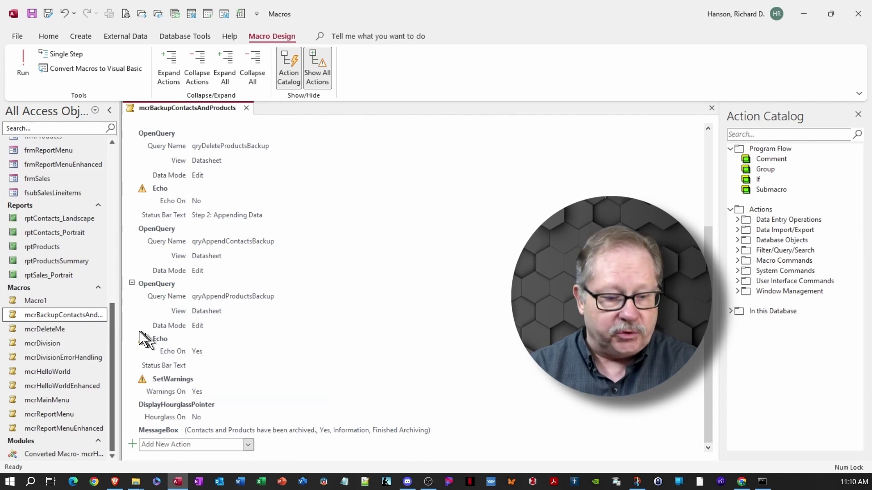
{"action": "left_click", "coordinate": [132, 430]}
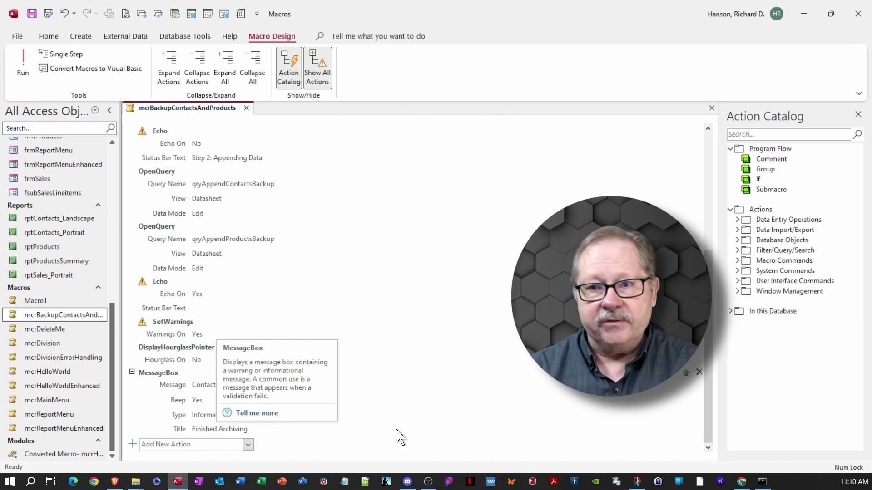
Run the mcrBackupContactsAndProducts macro, saving it first, and dismiss its Finished Archiving message.
{"action": "left_click", "coordinate": [20, 60]}
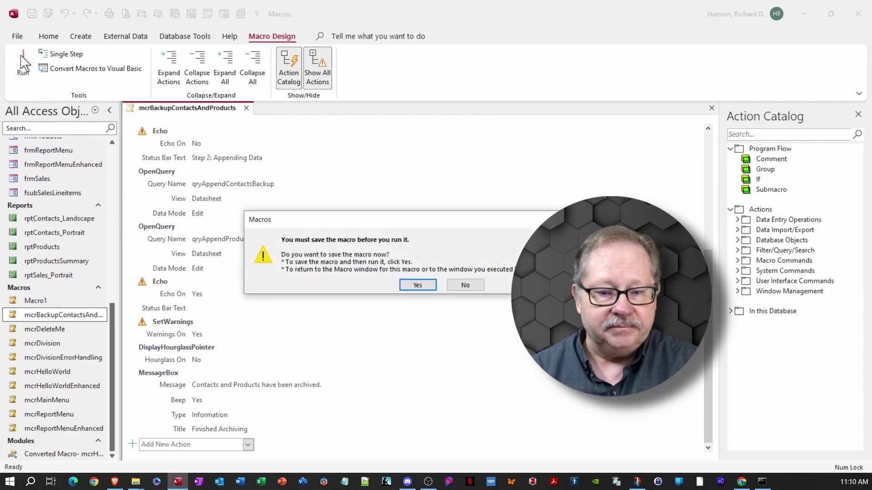
{"action": "left_click", "coordinate": [420, 286]}
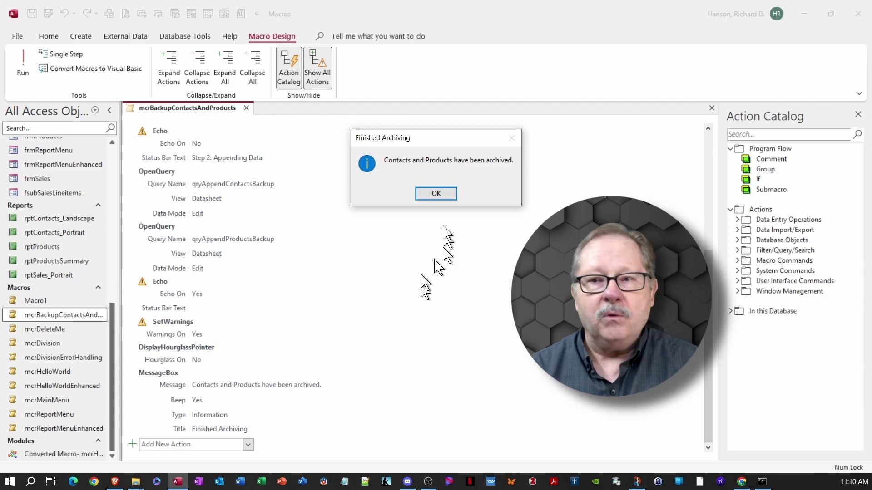
{"action": "left_click", "coordinate": [443, 195]}
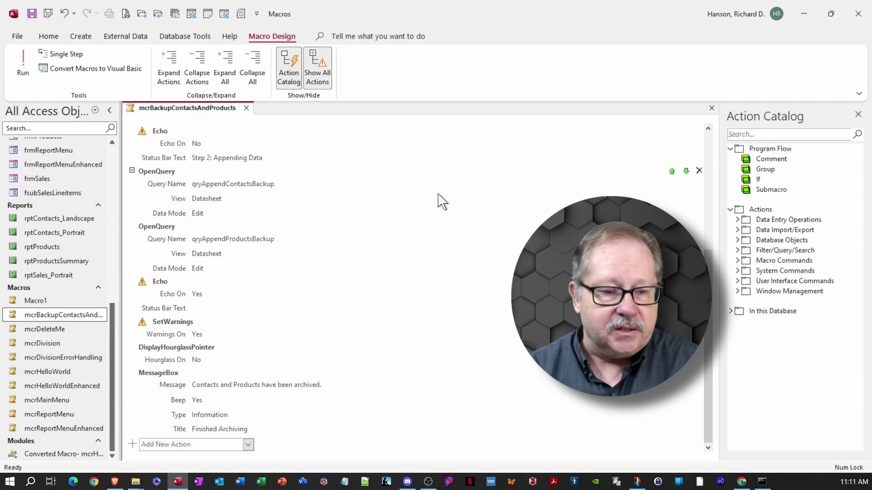